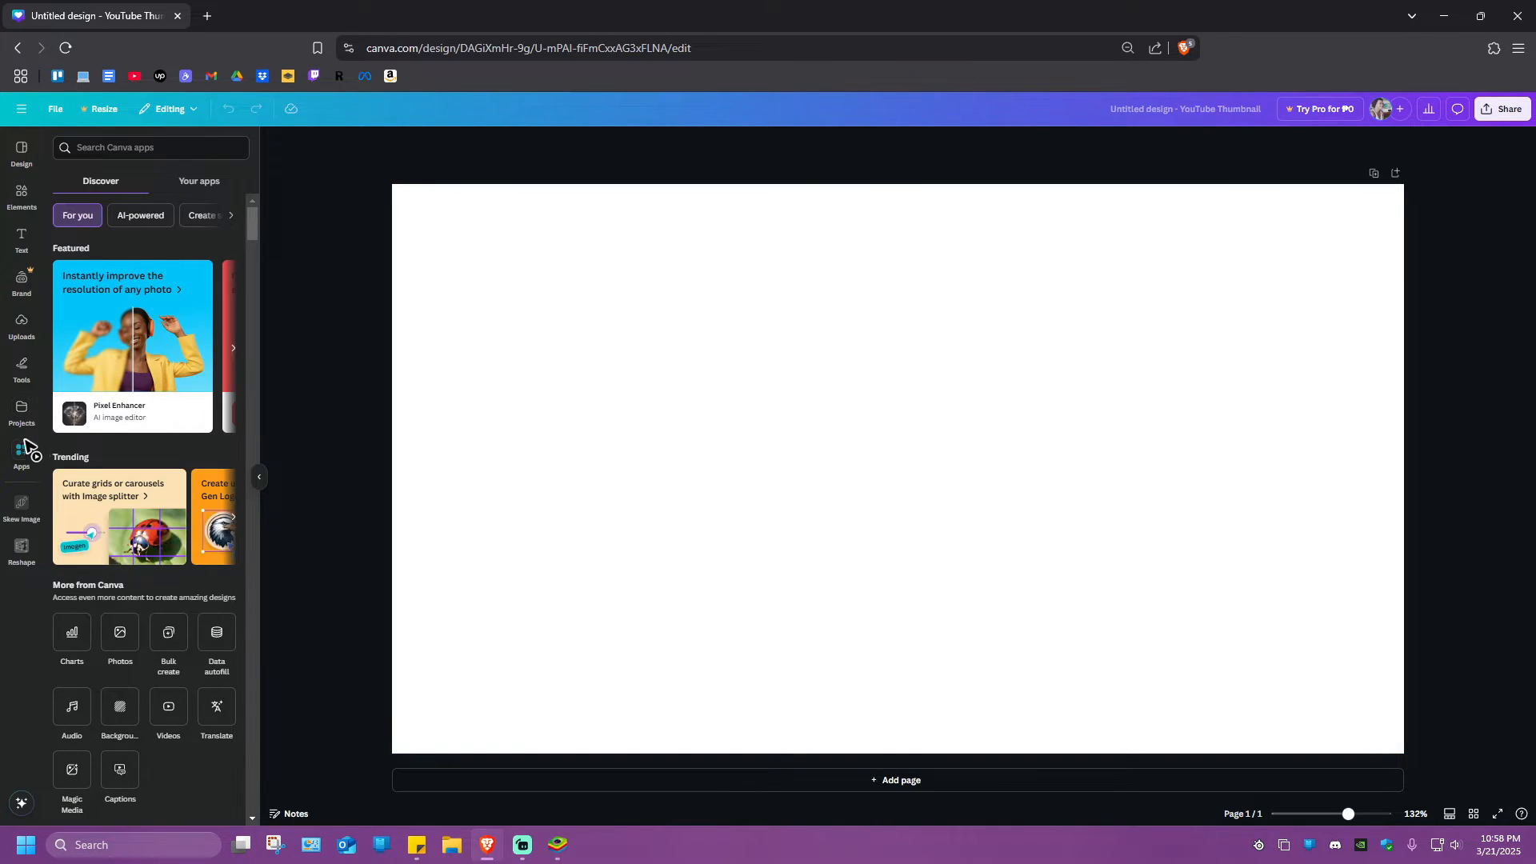
# Search the Canva apps for "text shape" and open the Text Shape app
pyautogui.click(128, 149)
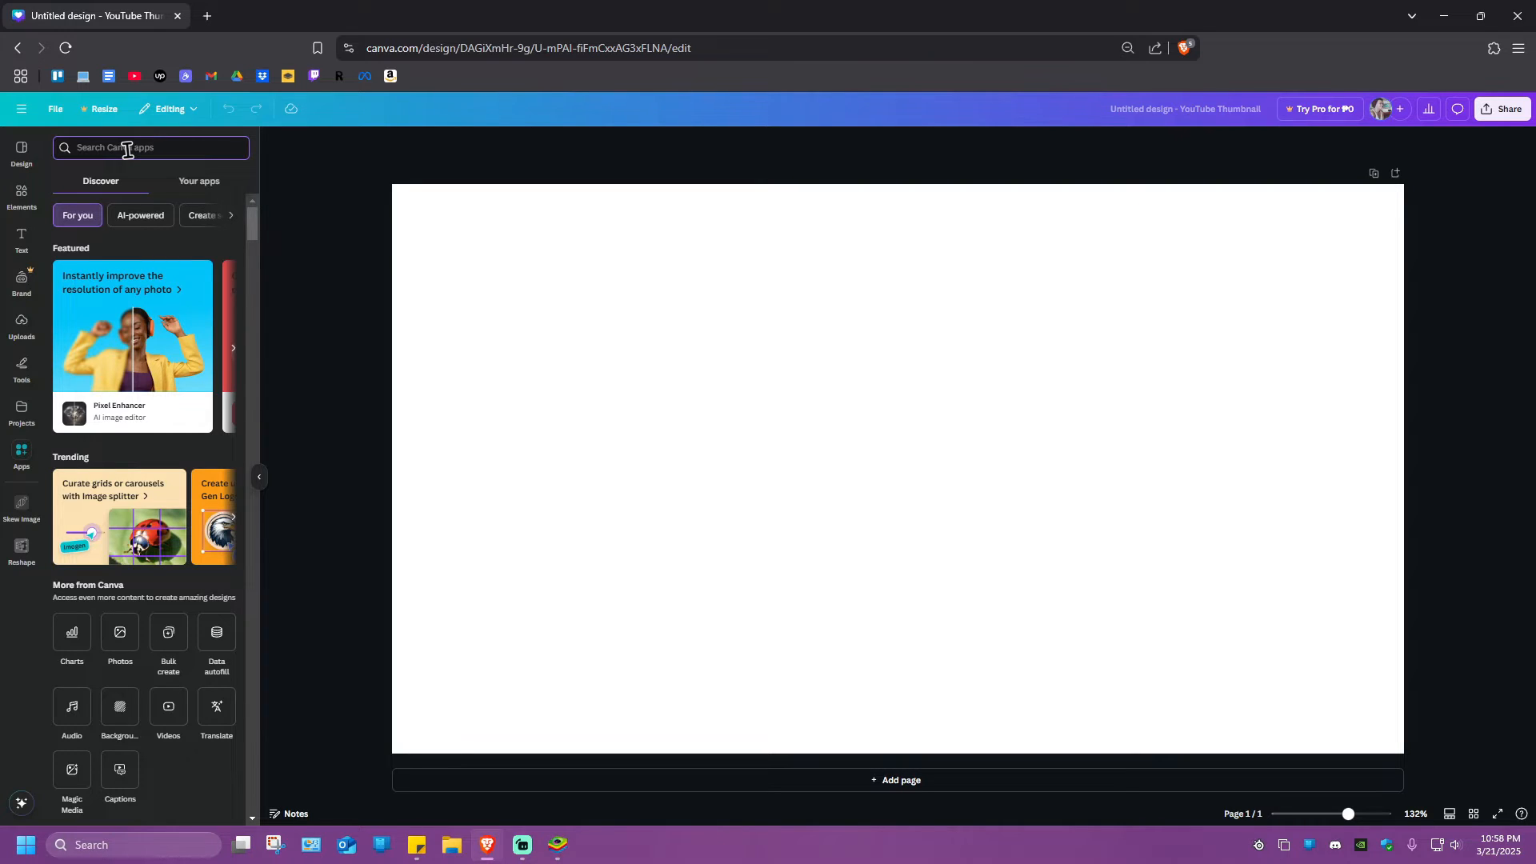
pyautogui.write('text shape')
pyautogui.press('Return')
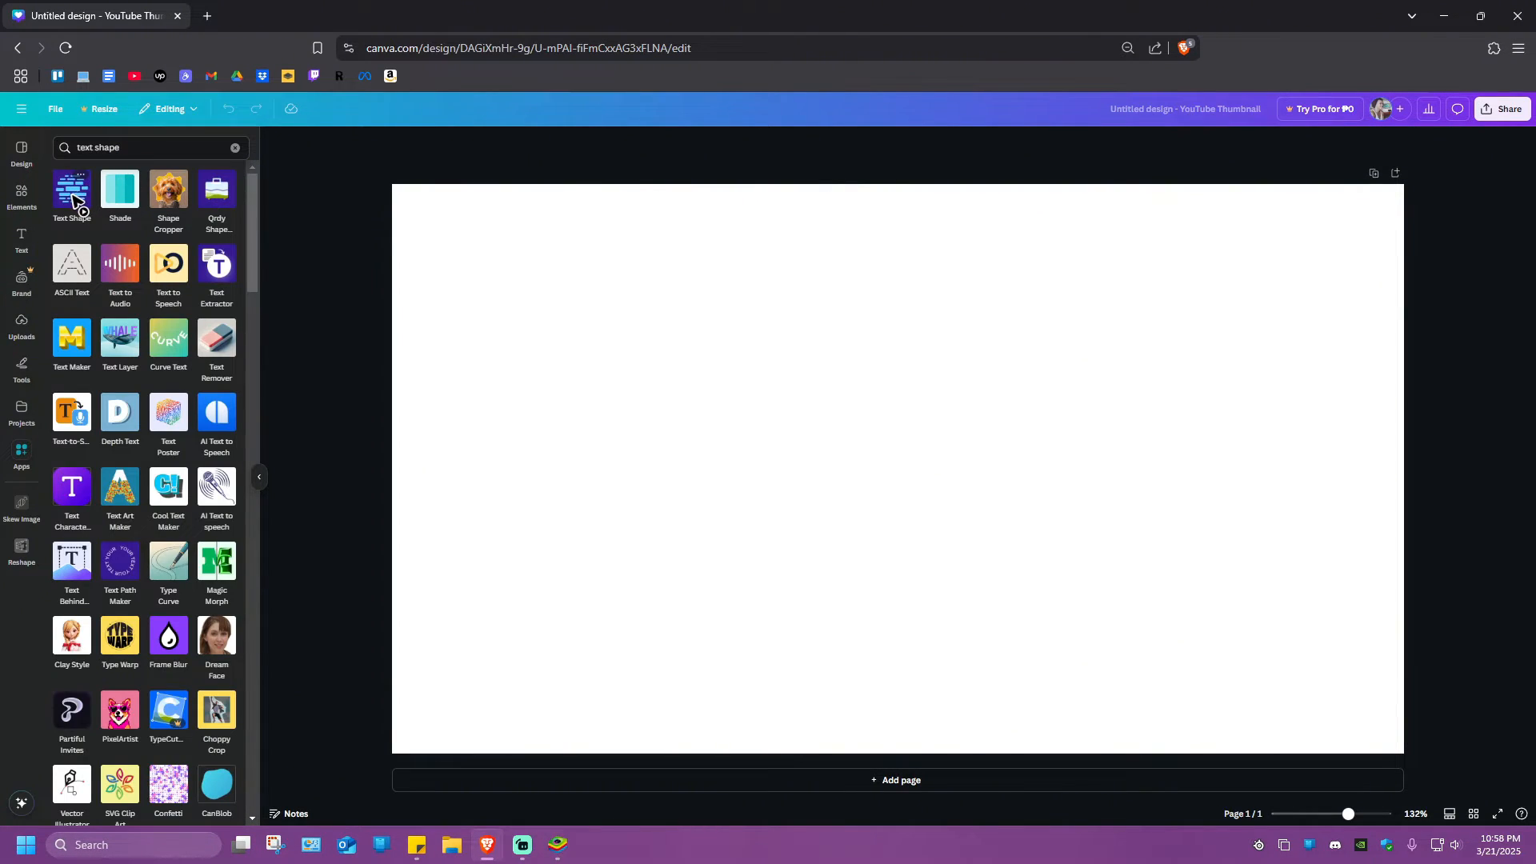
pyautogui.click(73, 199)
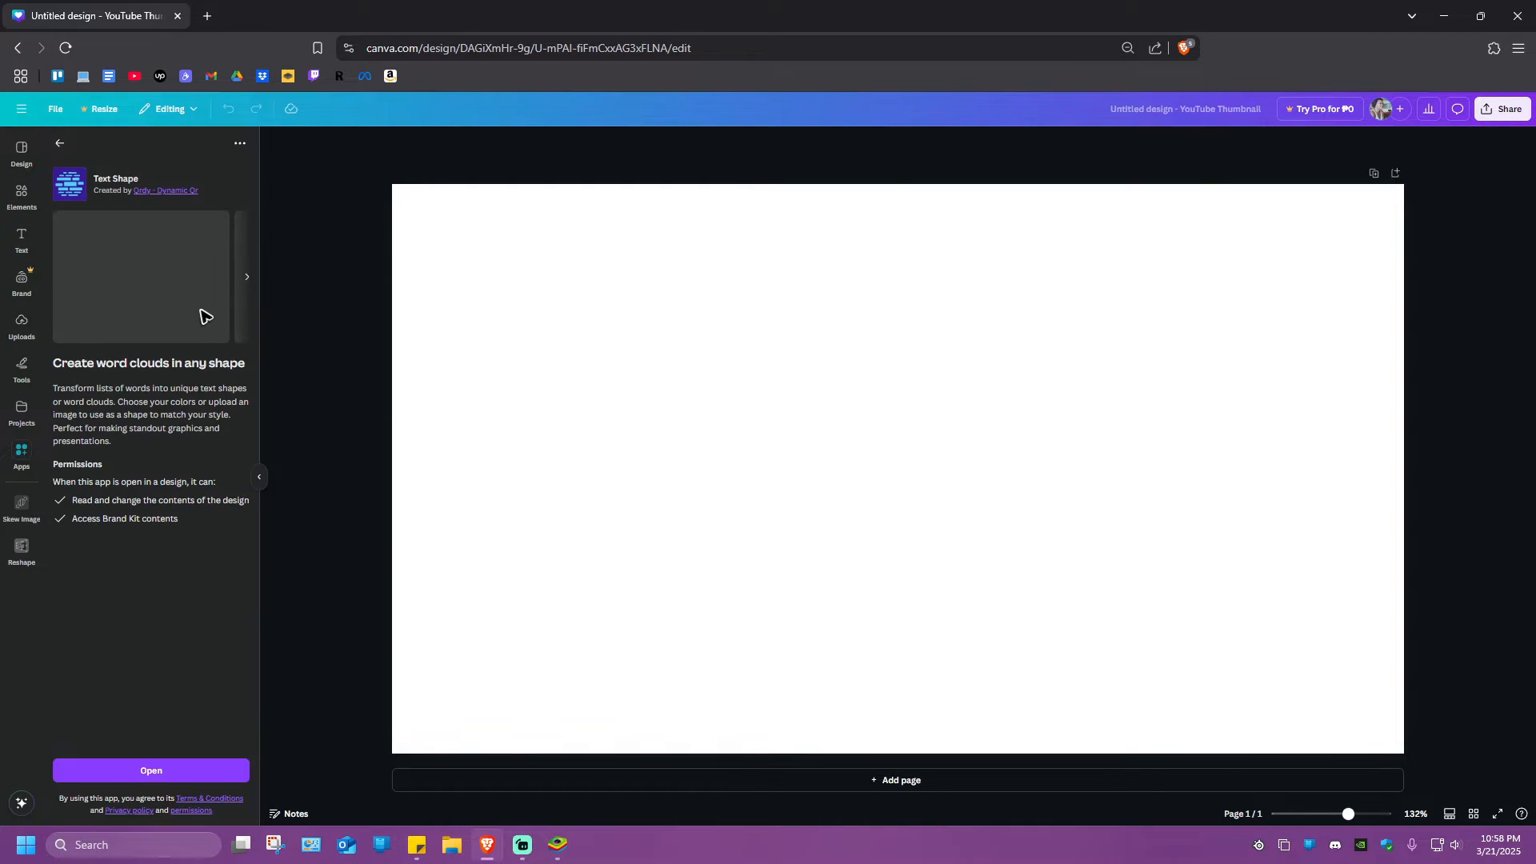
pyautogui.click(168, 768)
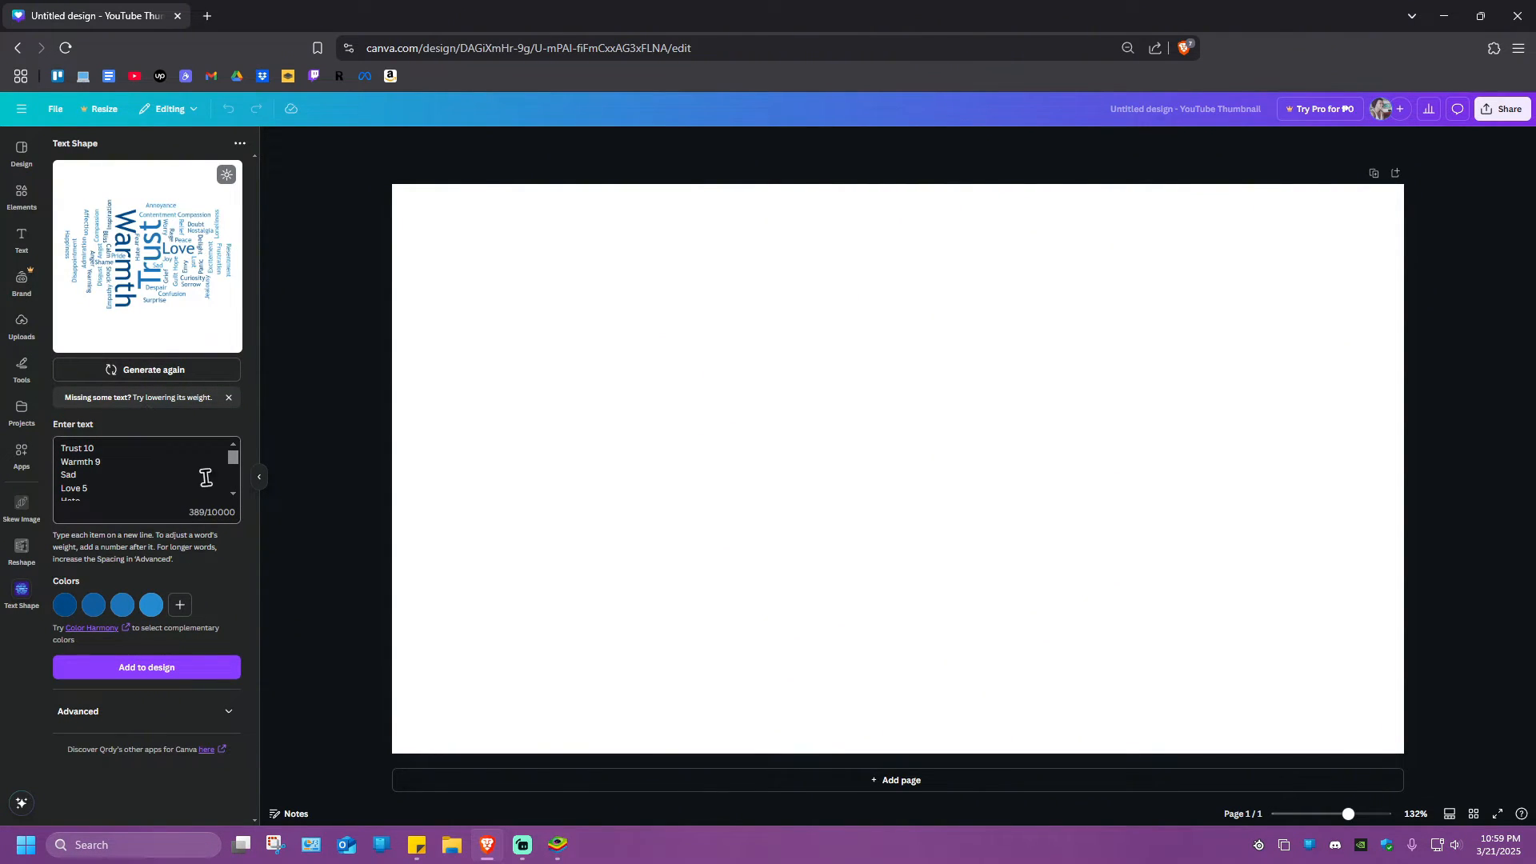
# Review the default word list and regenerate the word cloud layout three times
pyautogui.moveTo(235, 458)
pyautogui.mouseDown()
pyautogui.moveTo(237, 499)
pyautogui.moveTo(233, 447)
pyautogui.mouseUp()
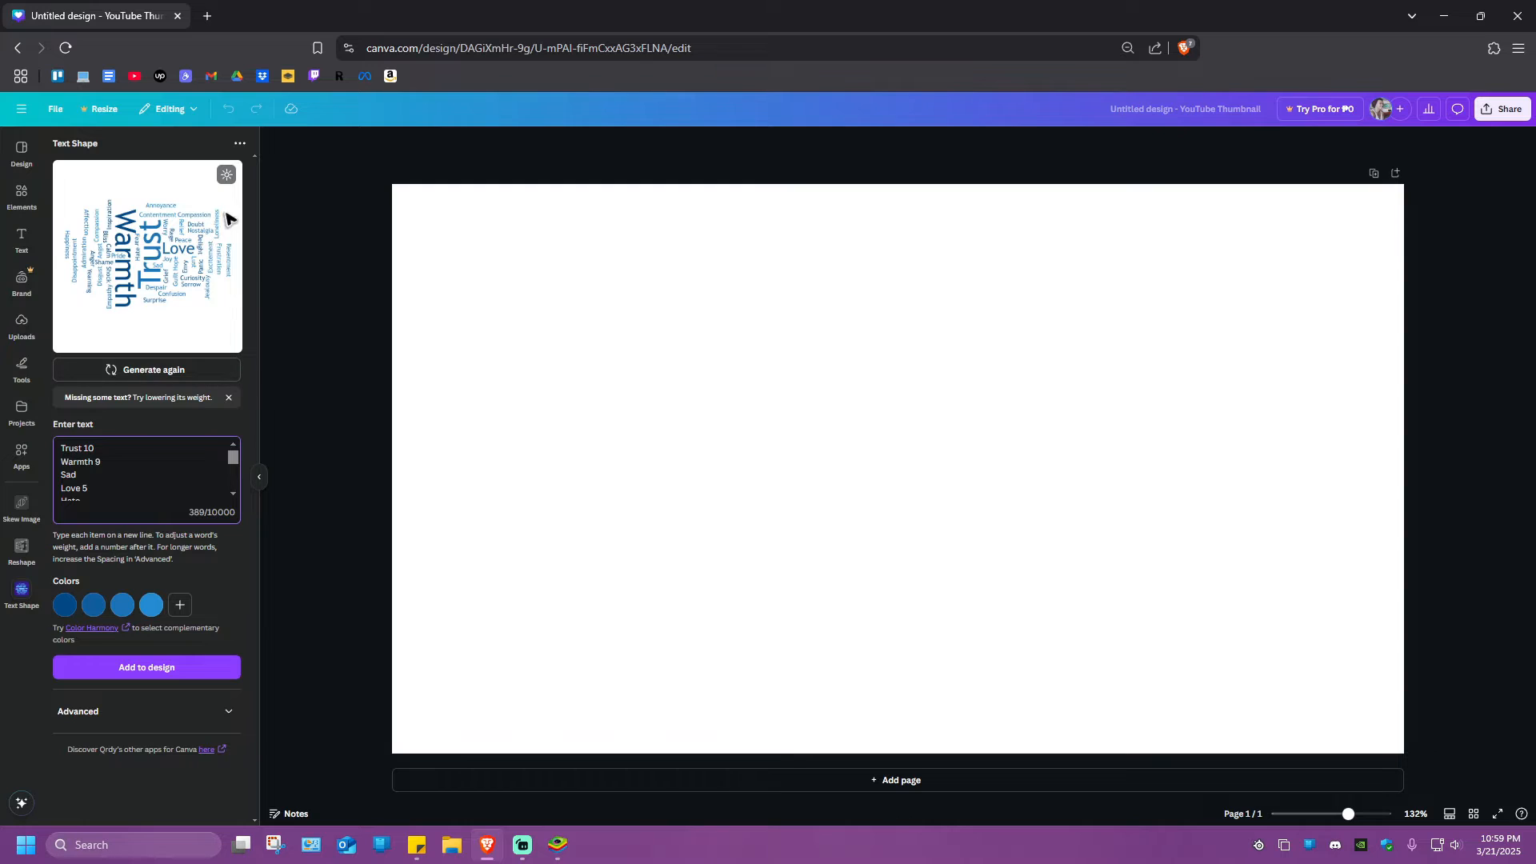
pyautogui.click(164, 376)
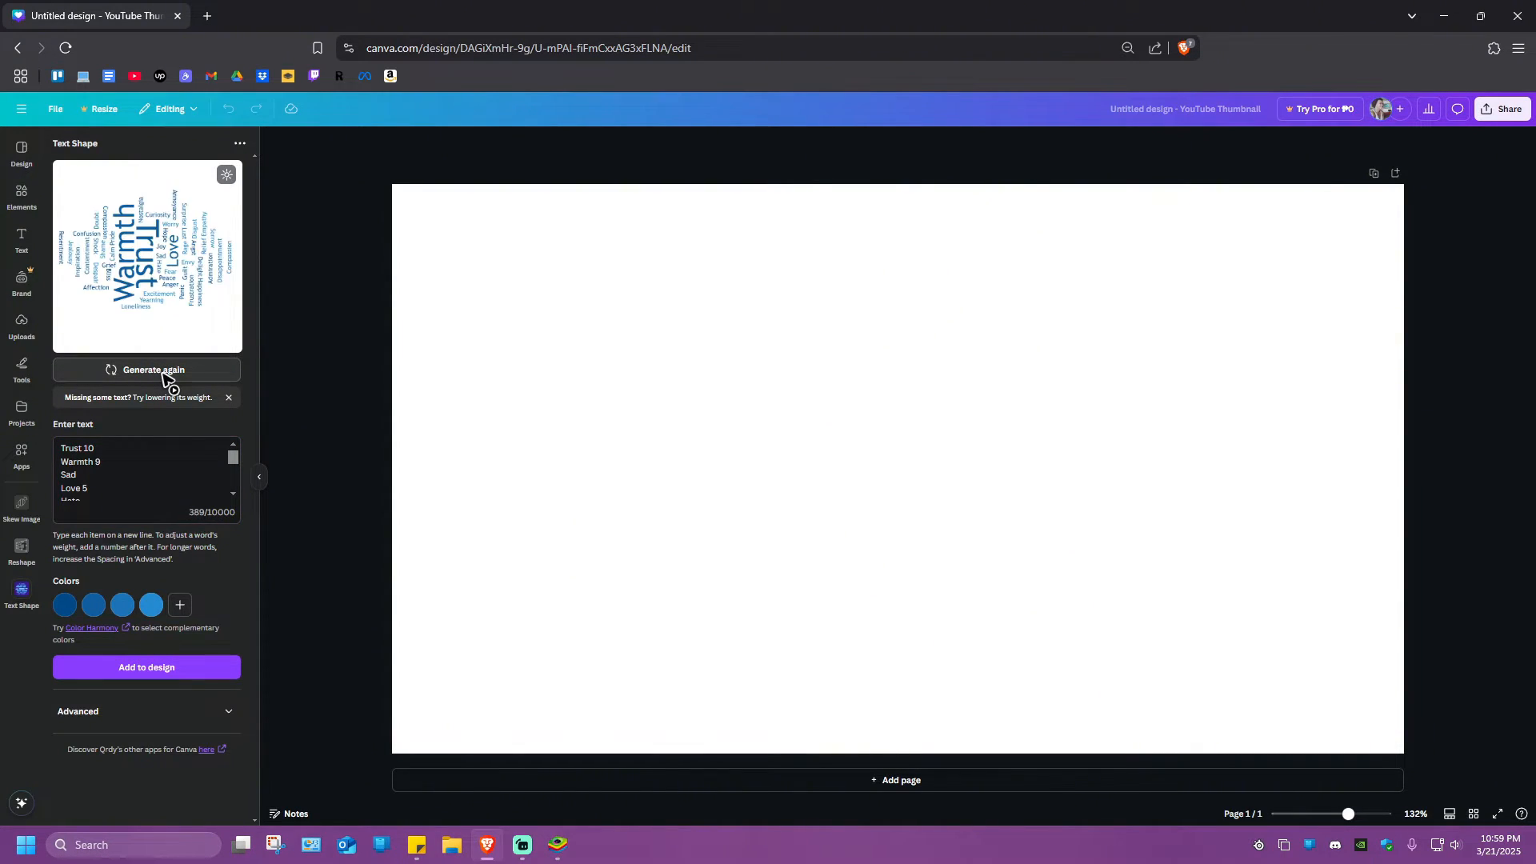
pyautogui.click(164, 376)
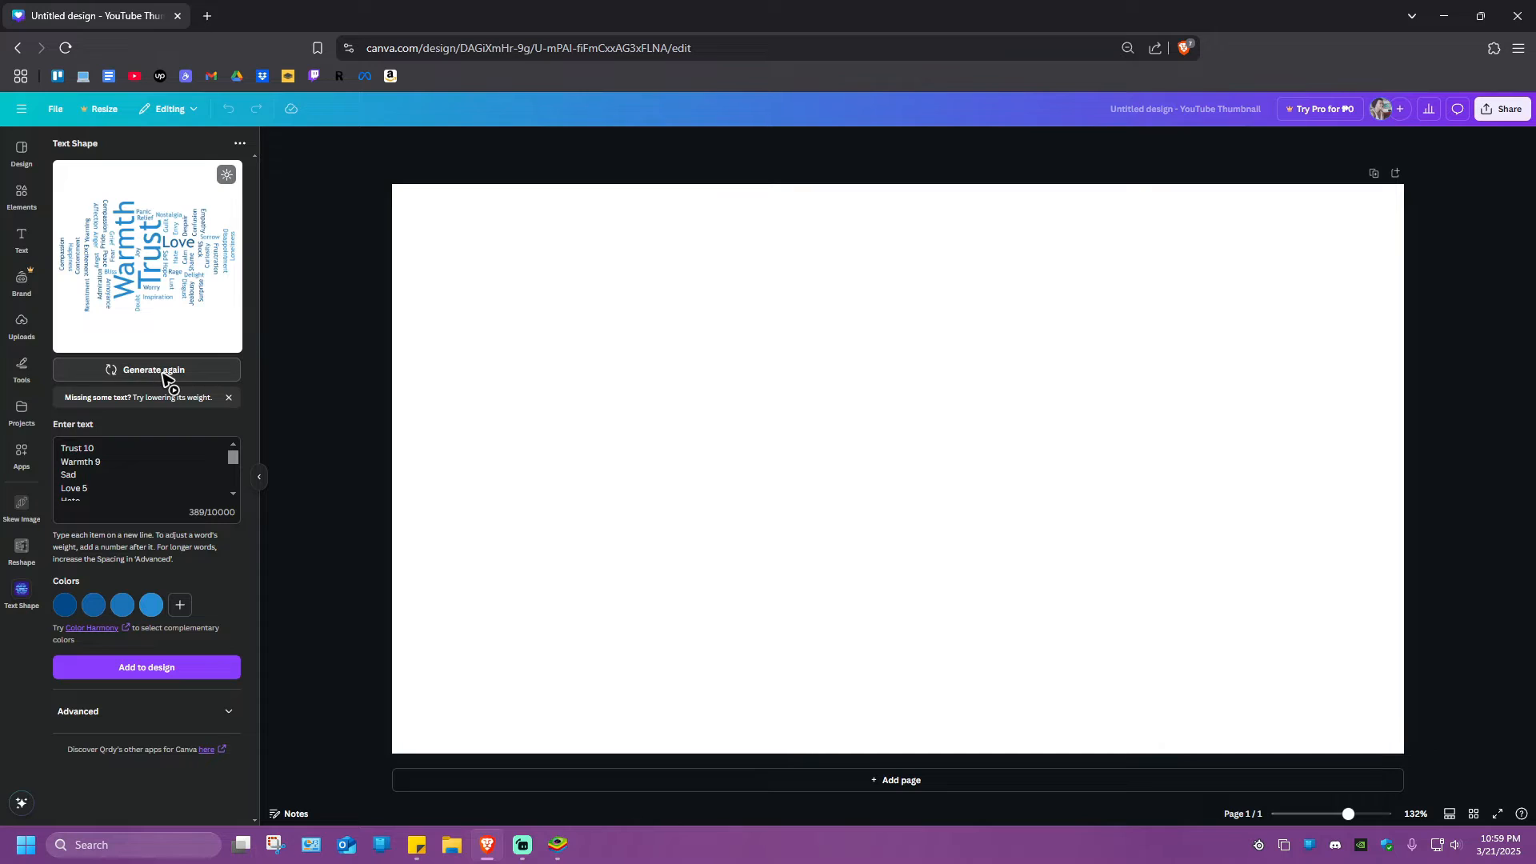
pyautogui.click(164, 376)
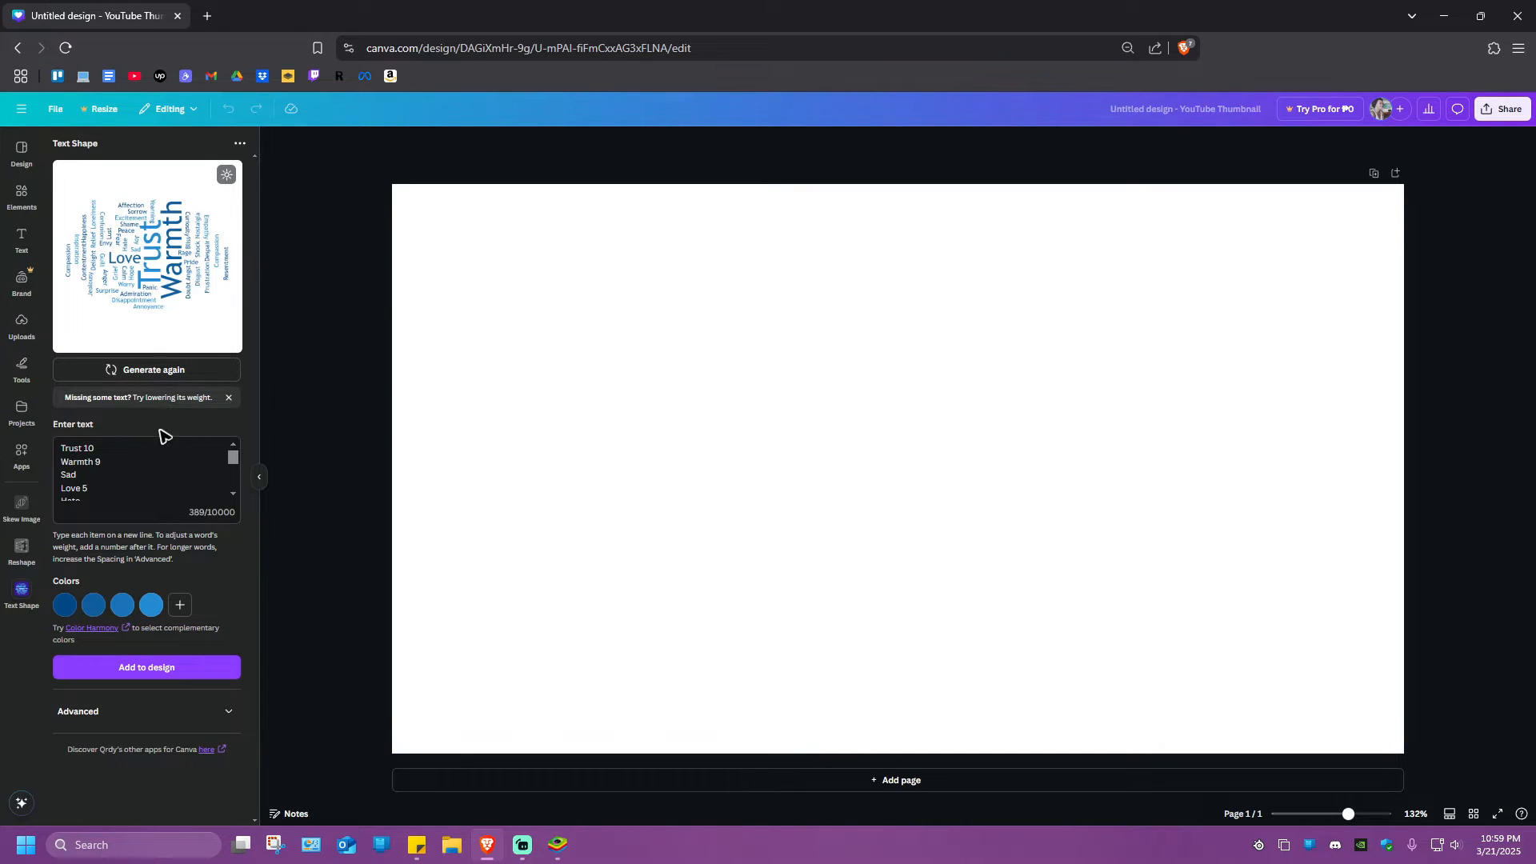
# Add white as a fifth word cloud color and change the four blue colors to white
pyautogui.click(180, 607)
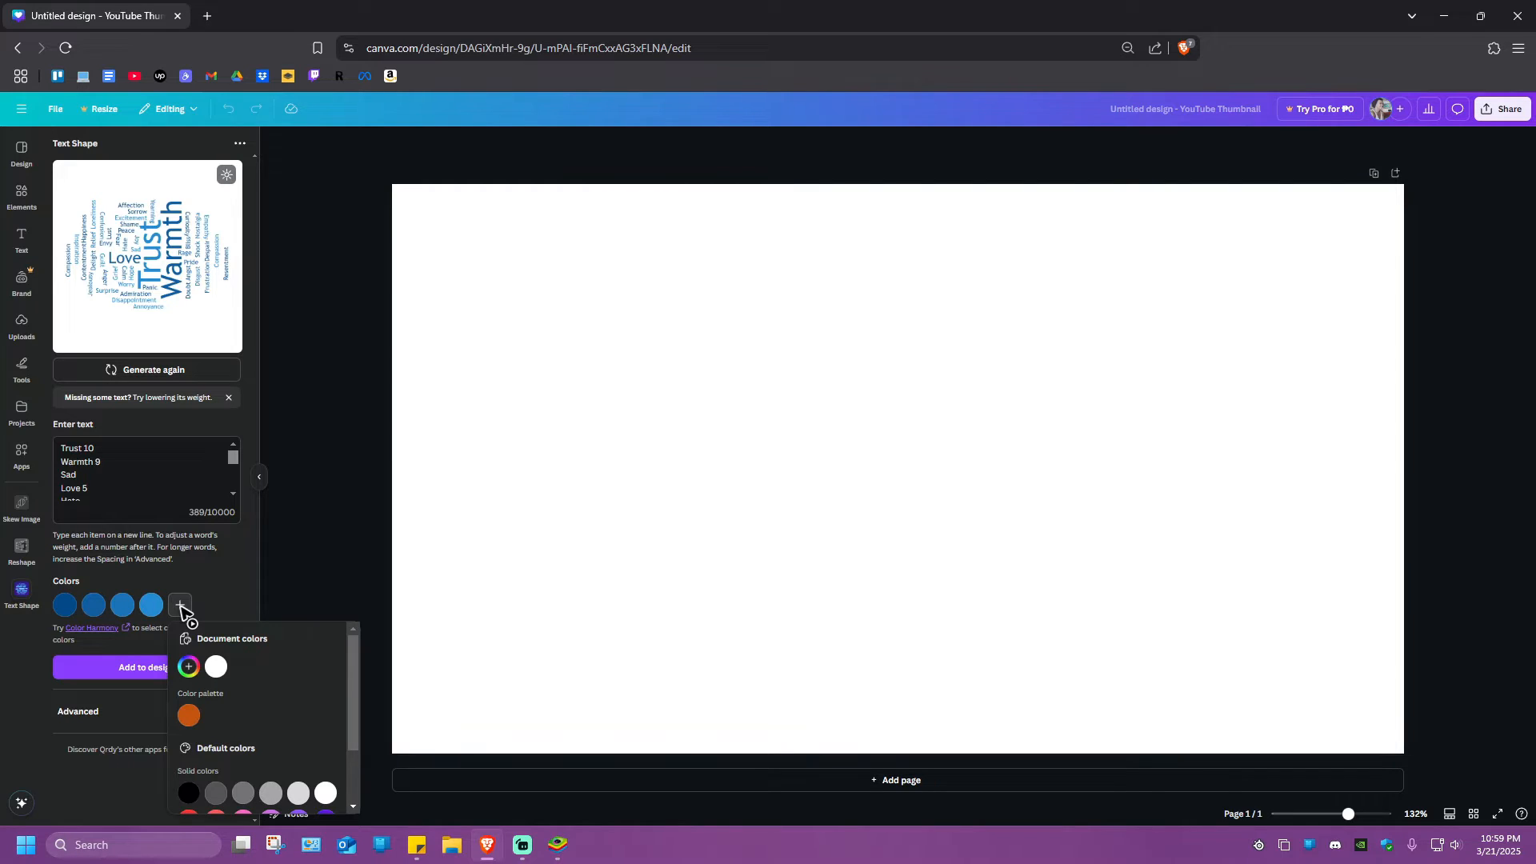
pyautogui.click(216, 668)
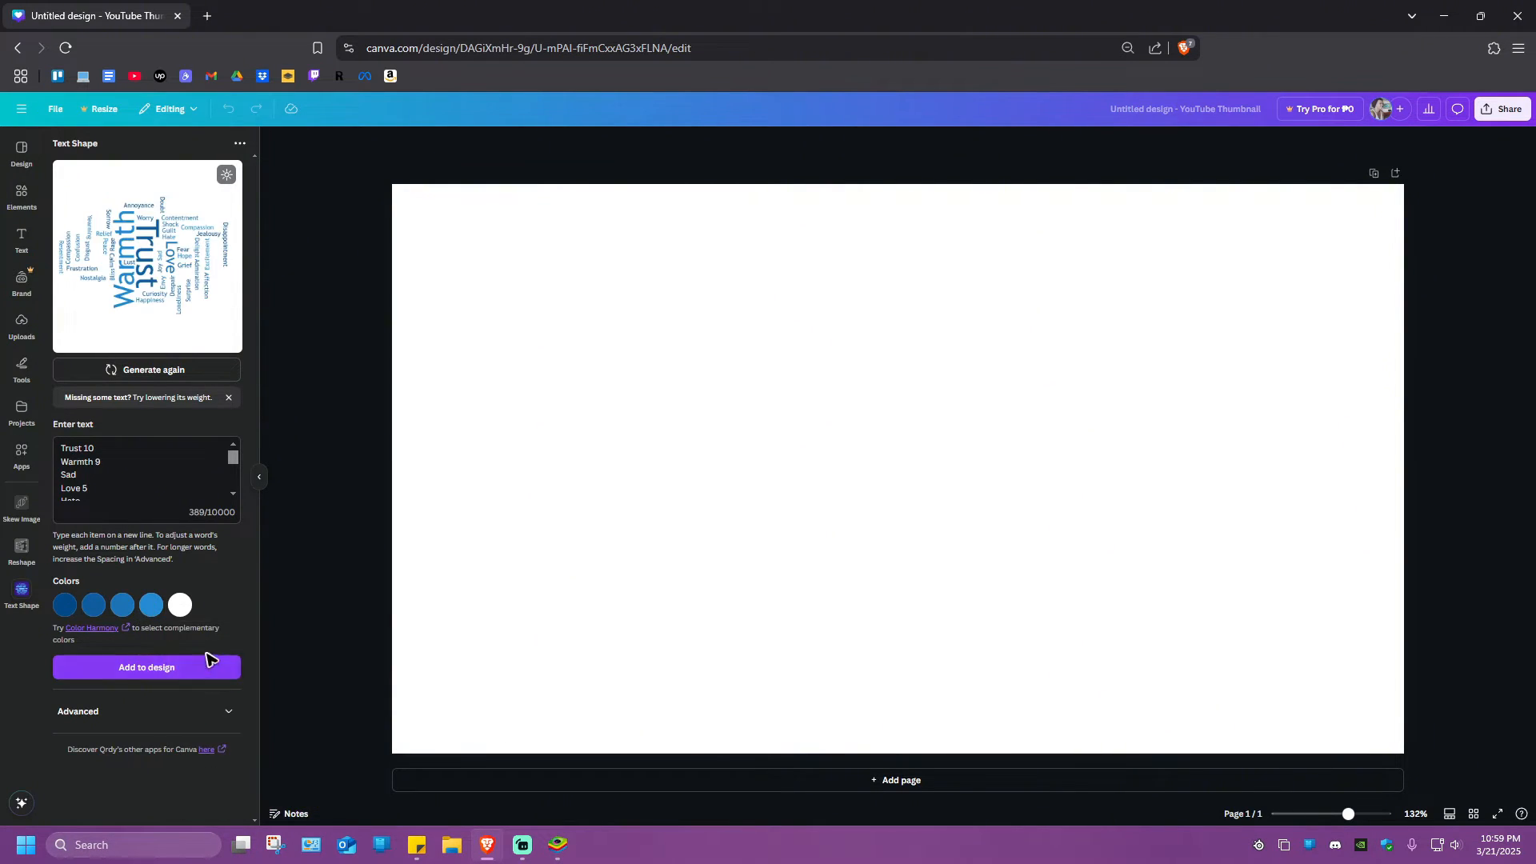
pyautogui.click(150, 606)
pyautogui.click(125, 607)
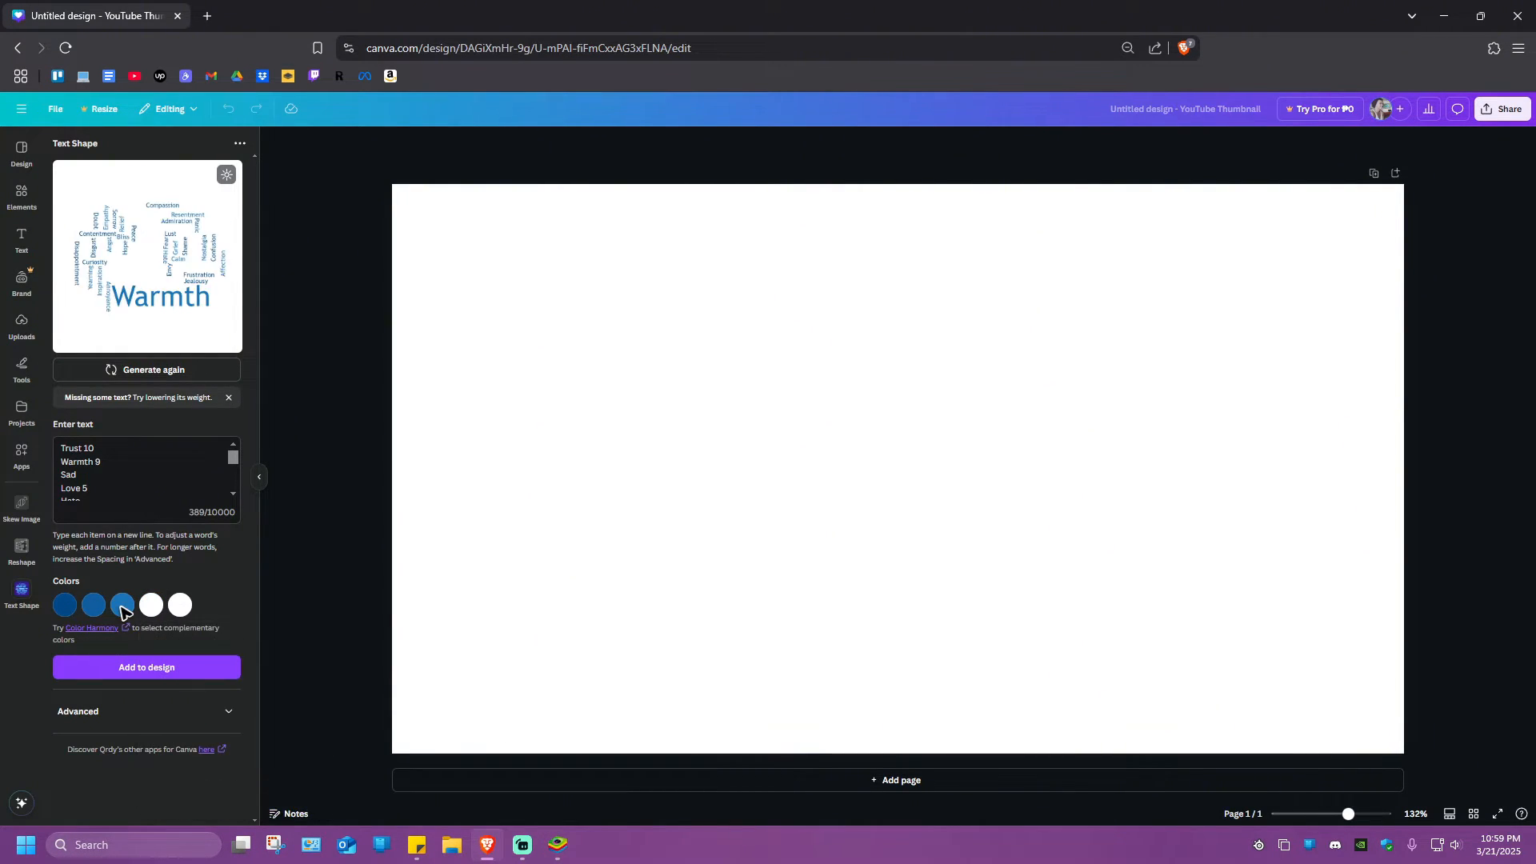
pyautogui.click(125, 606)
pyautogui.click(159, 667)
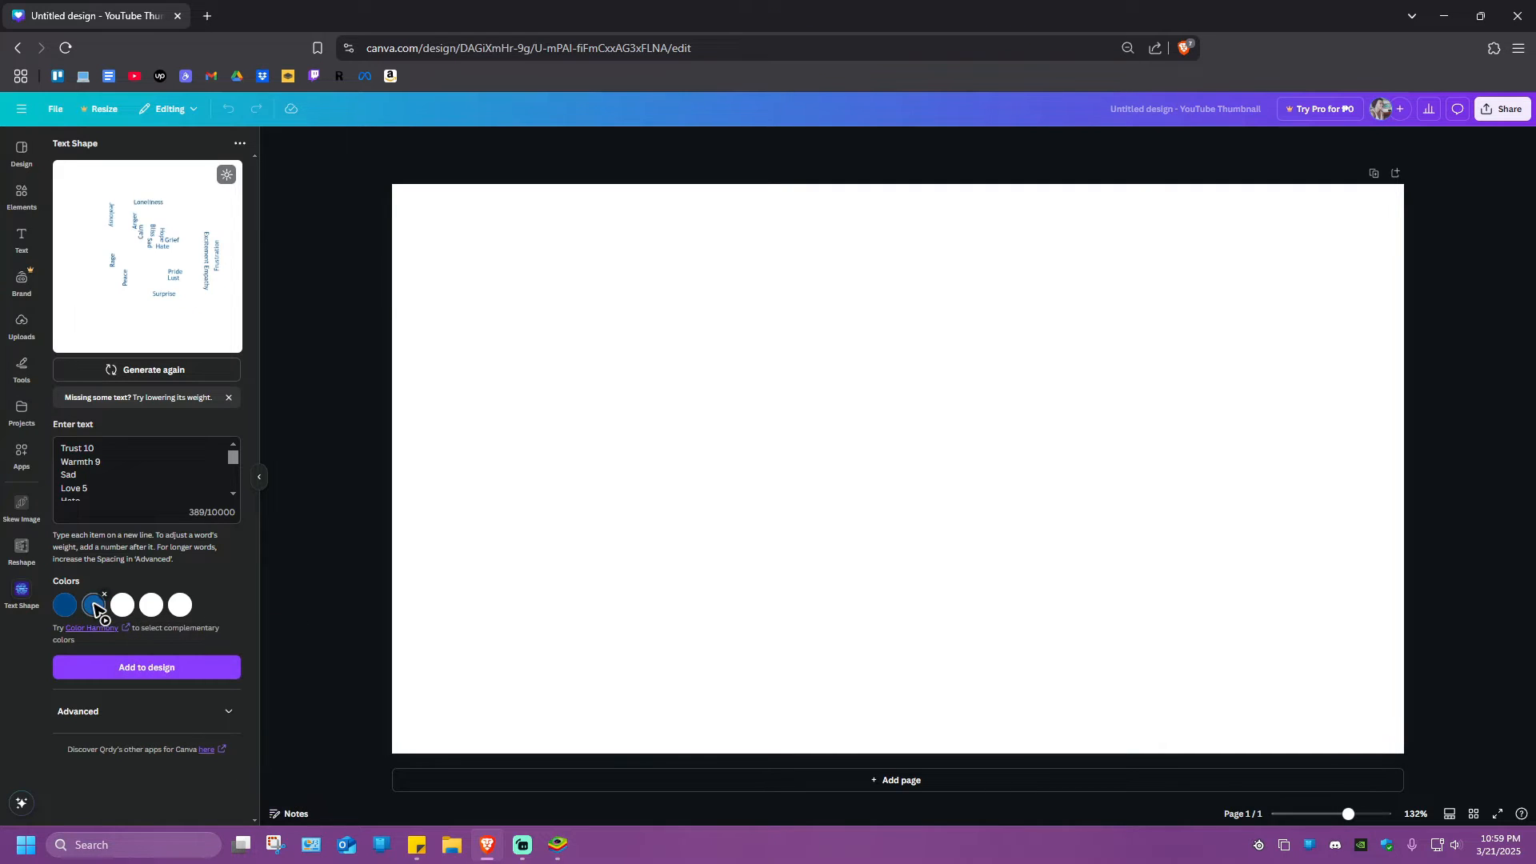
pyautogui.click(93, 606)
pyautogui.click(129, 666)
pyautogui.click(64, 605)
pyautogui.click(65, 606)
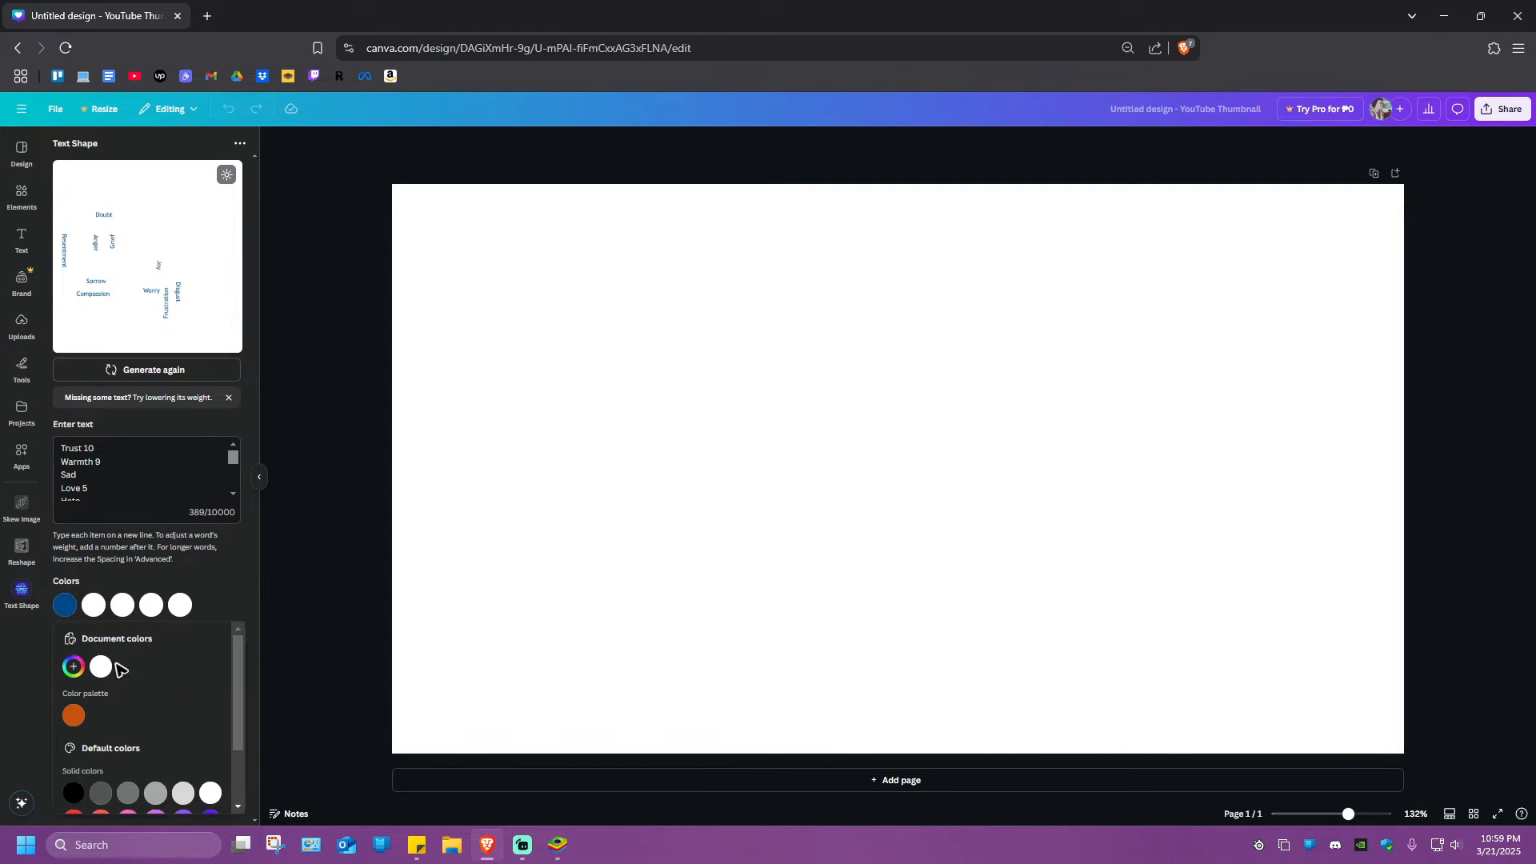
pyautogui.click(129, 666)
# Set the page's background color to black
pyautogui.click(472, 560)
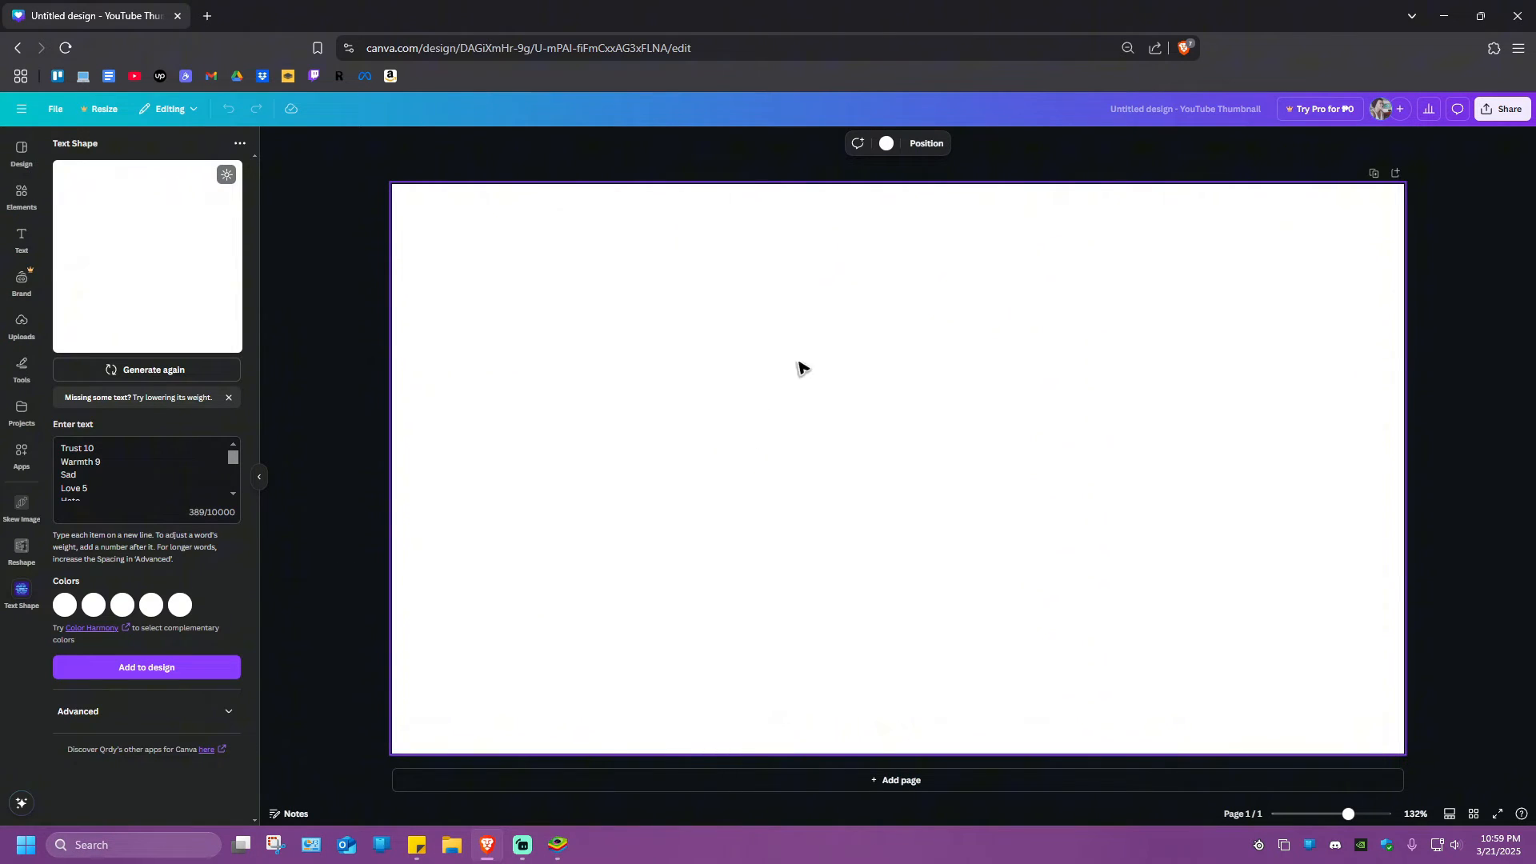
pyautogui.click(888, 146)
pyautogui.click(68, 401)
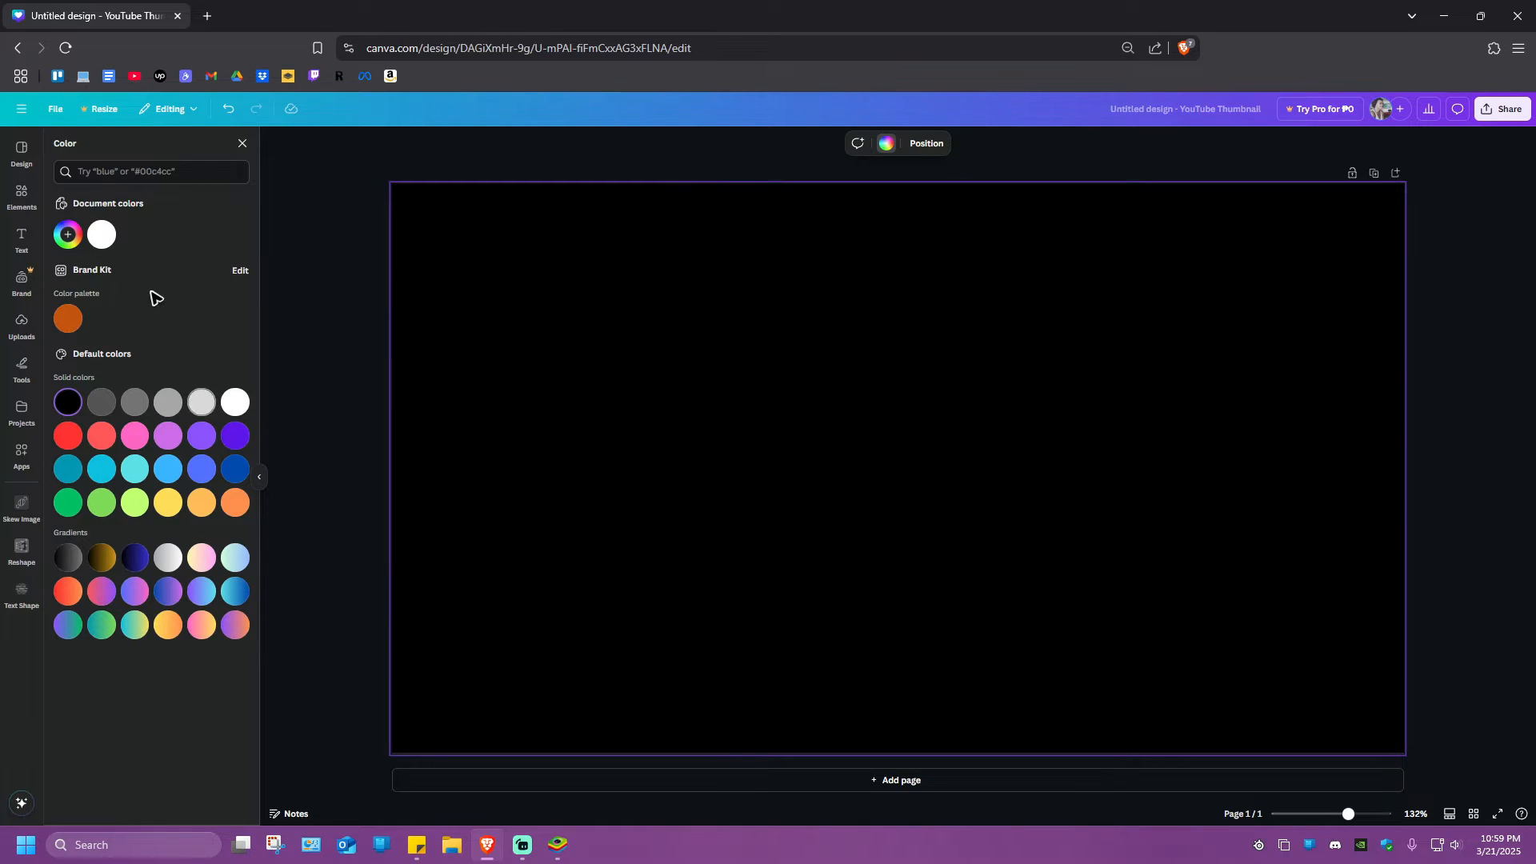
pyautogui.click(243, 146)
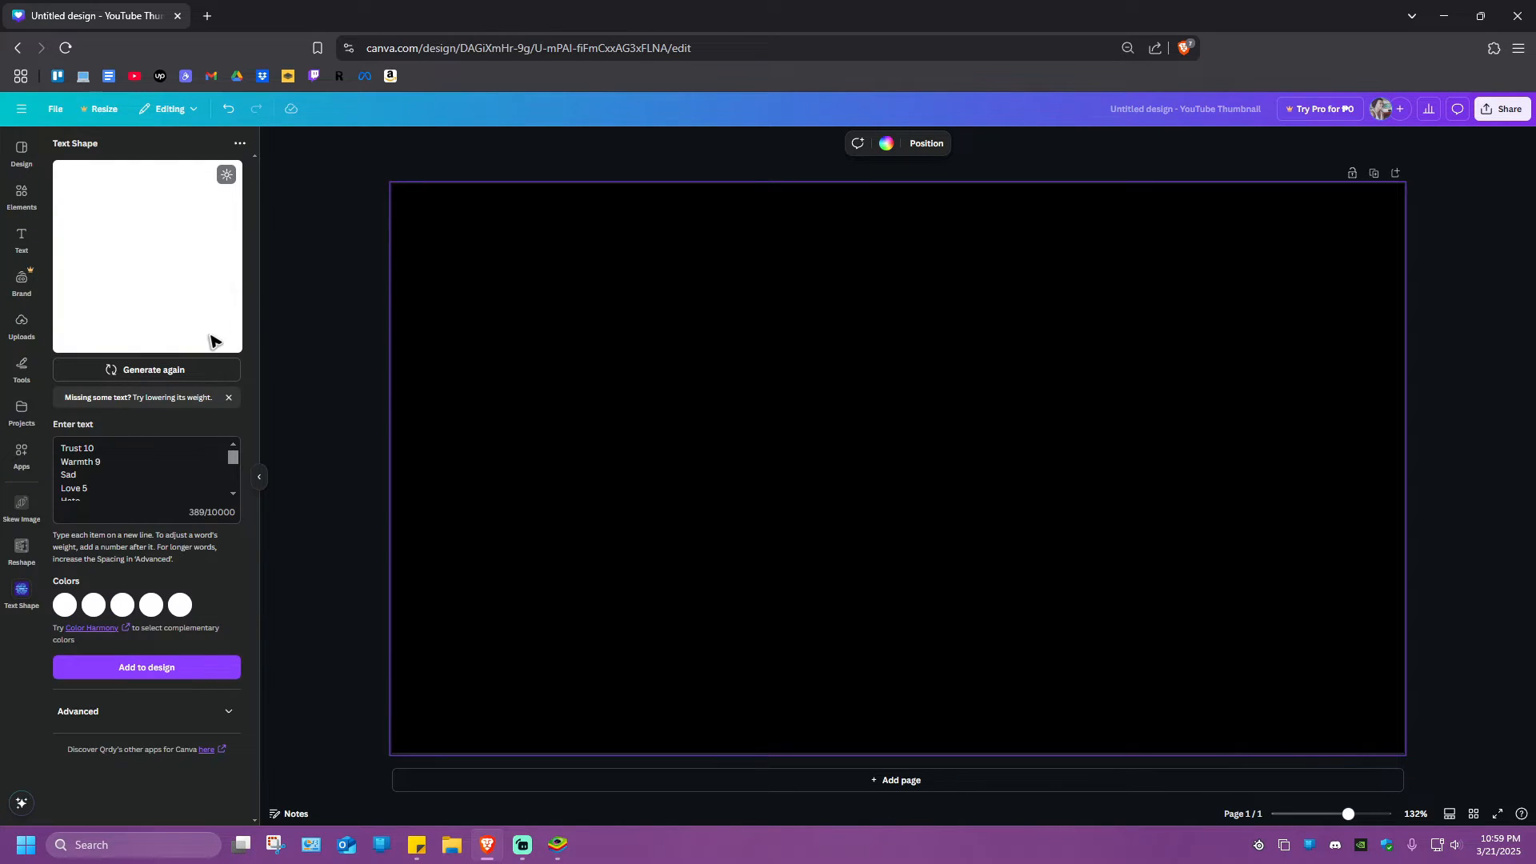
# Add the white word cloud to the design, duplicate it, and spread the copies over the page
pyautogui.click(164, 668)
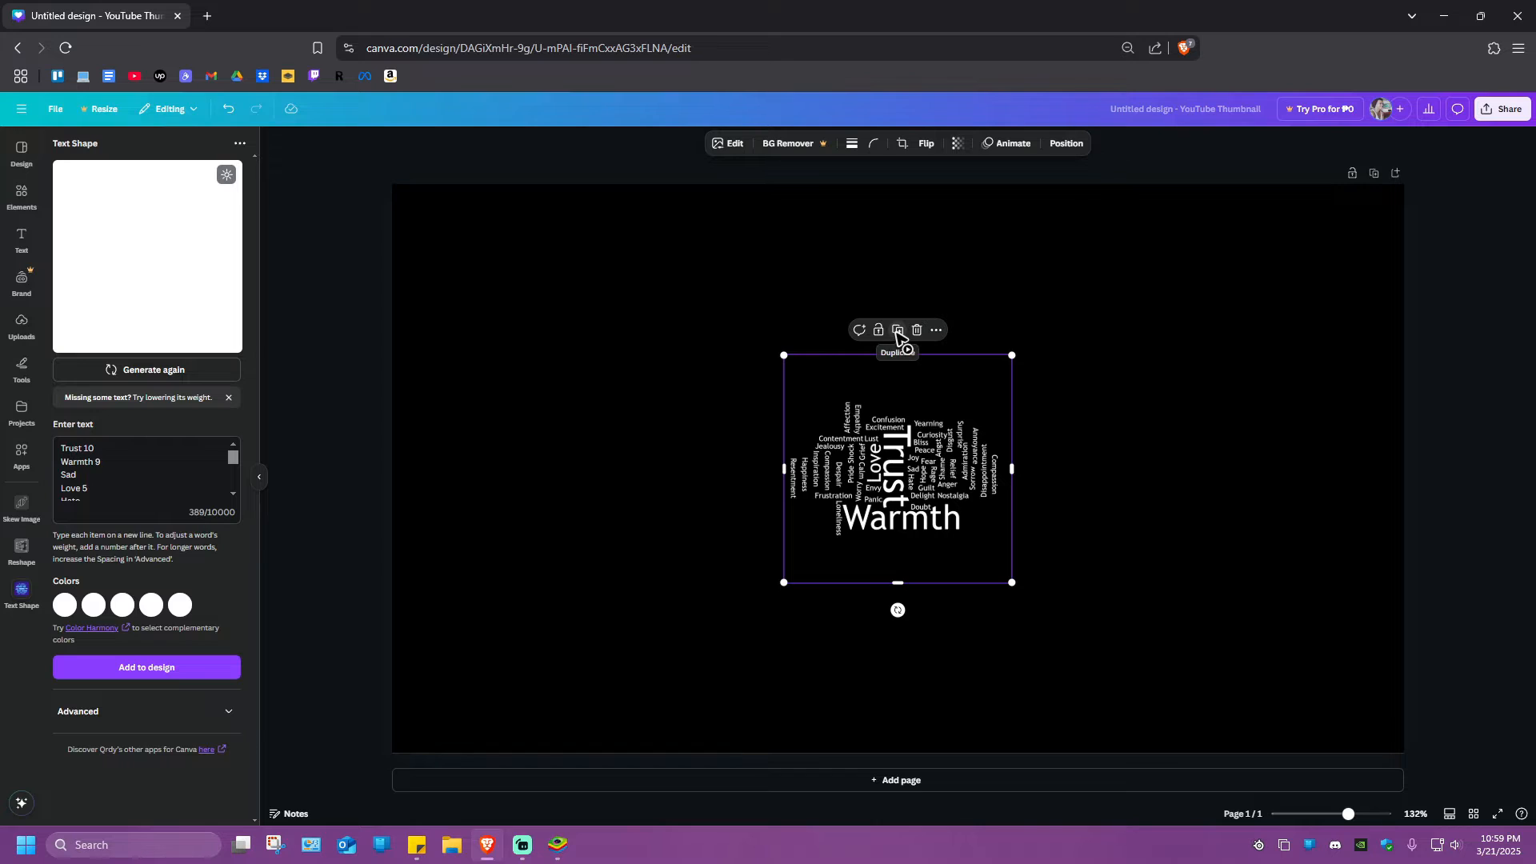
pyautogui.click(897, 330)
pyautogui.moveTo(896, 508); pyautogui.dragTo(818, 361)
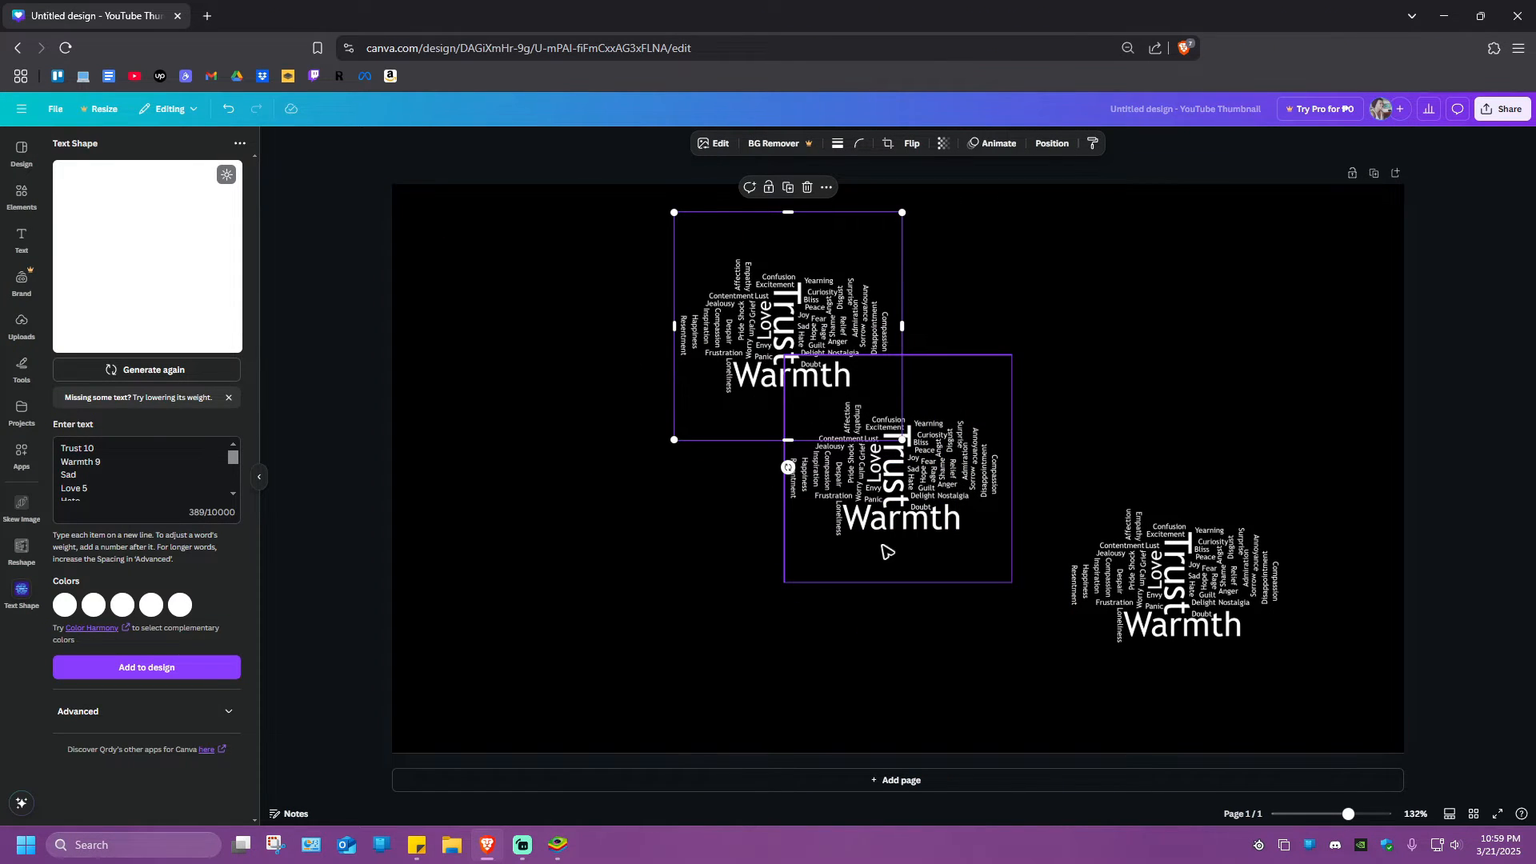
# Delete the extra word clouds, keeping only the uppermost copy on the page
pyautogui.click(886, 509)
pyautogui.click(1175, 604)
pyautogui.press('Delete')
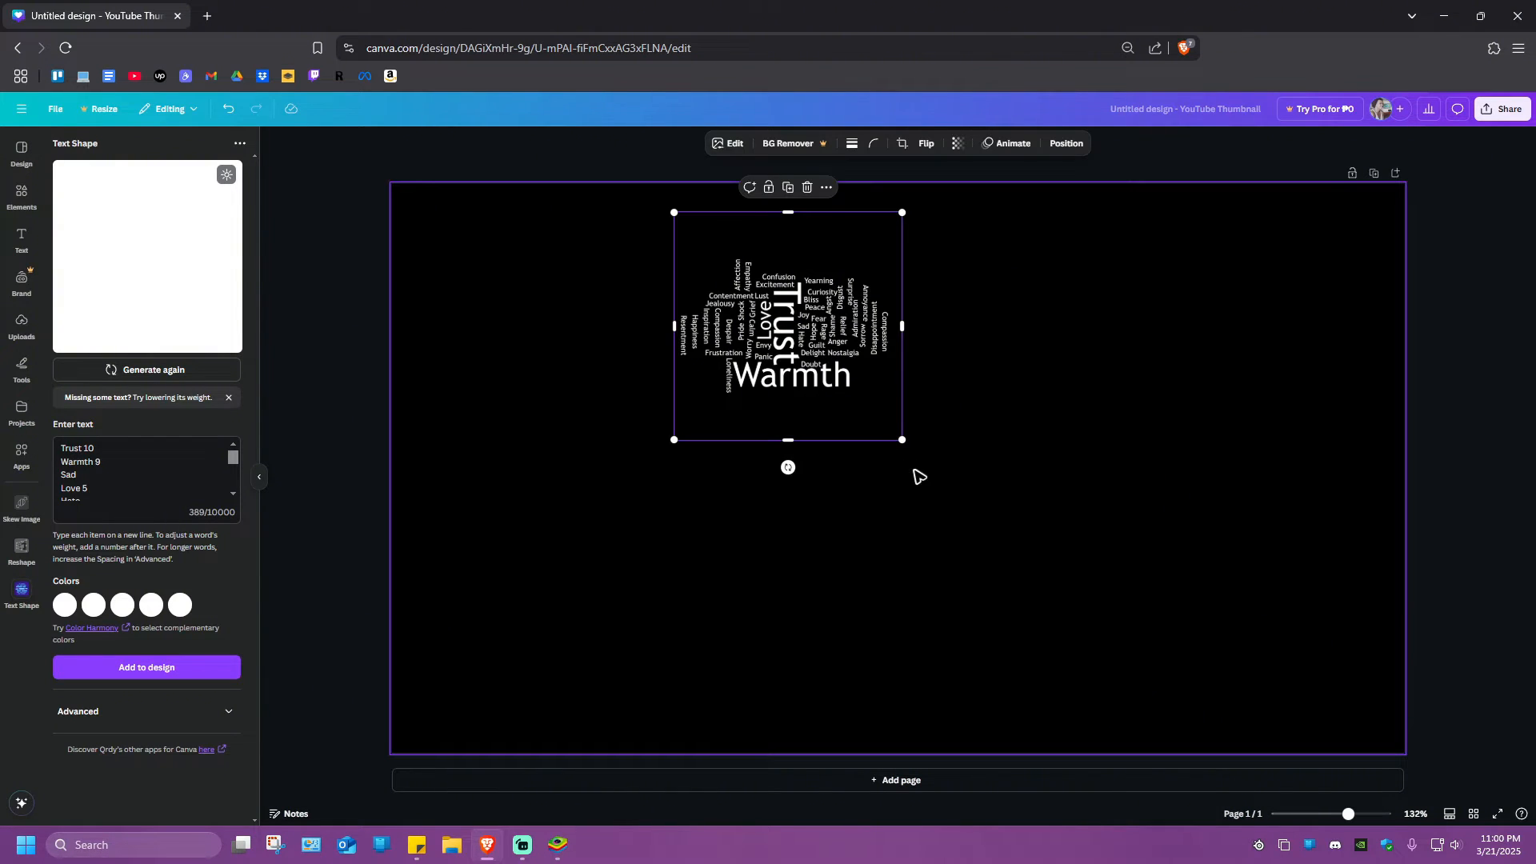
# Enlarge the word cloud to about the full page height and center it on the black page
pyautogui.moveTo(902, 440); pyautogui.dragTo(1182, 712)
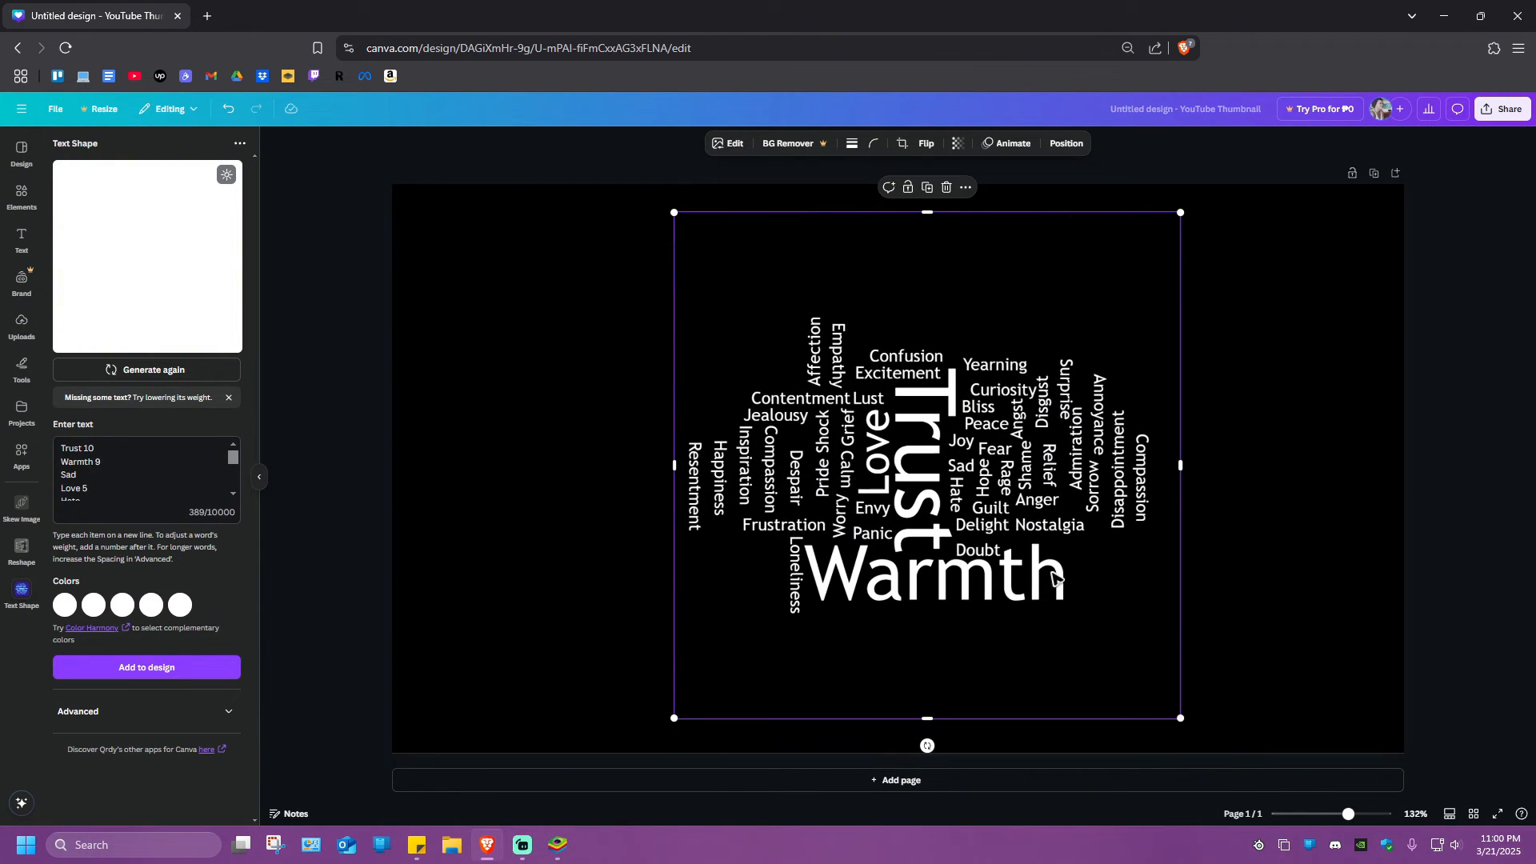
pyautogui.moveTo(876, 462); pyautogui.dragTo(812, 412)
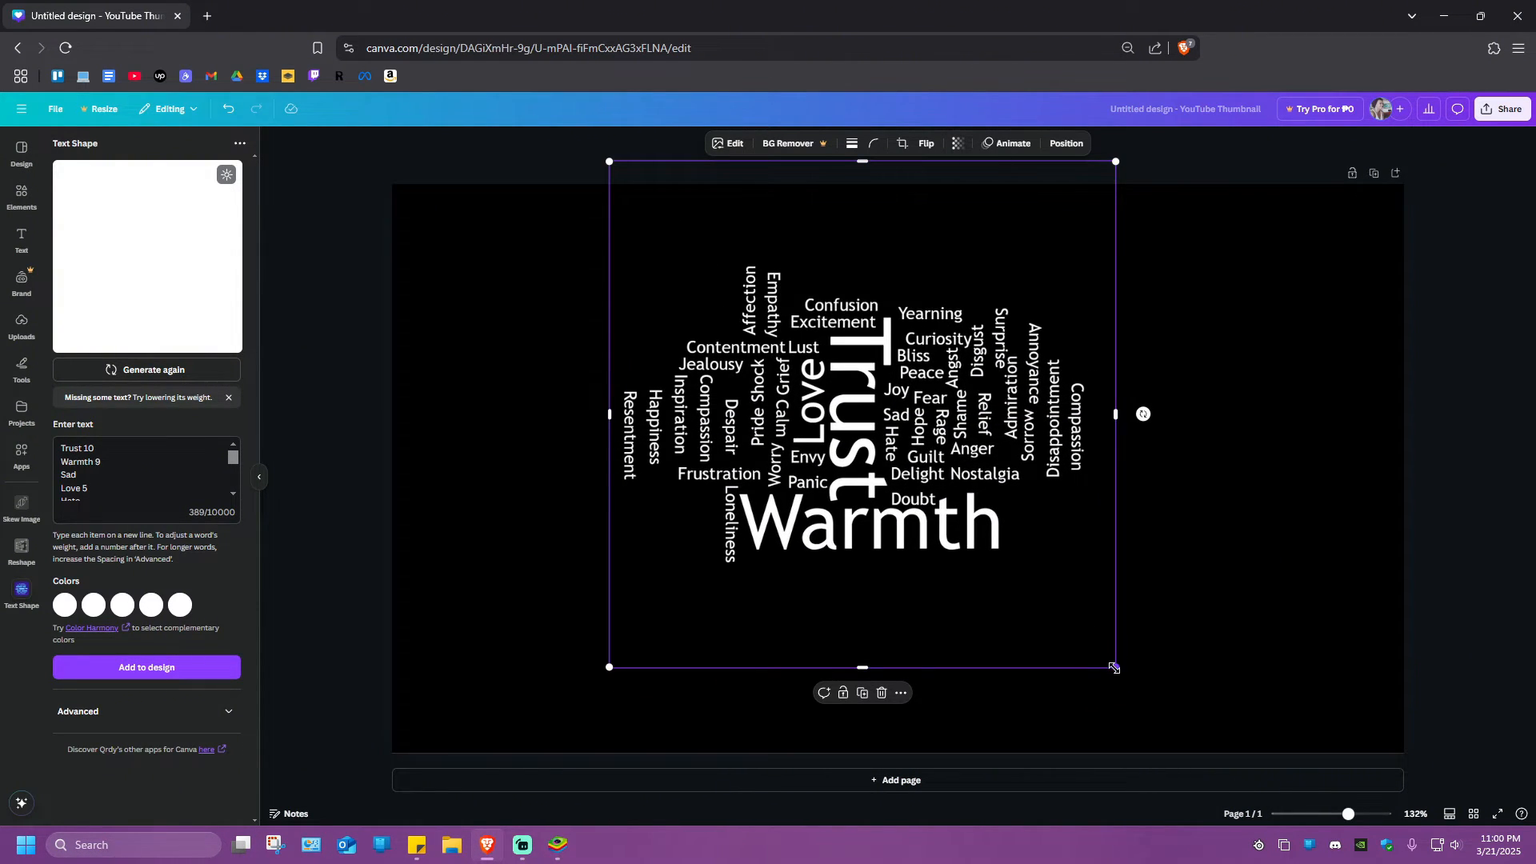
pyautogui.moveTo(1114, 667); pyautogui.dragTo(1186, 739)
pyautogui.moveTo(904, 518); pyautogui.dragTo(904, 536)
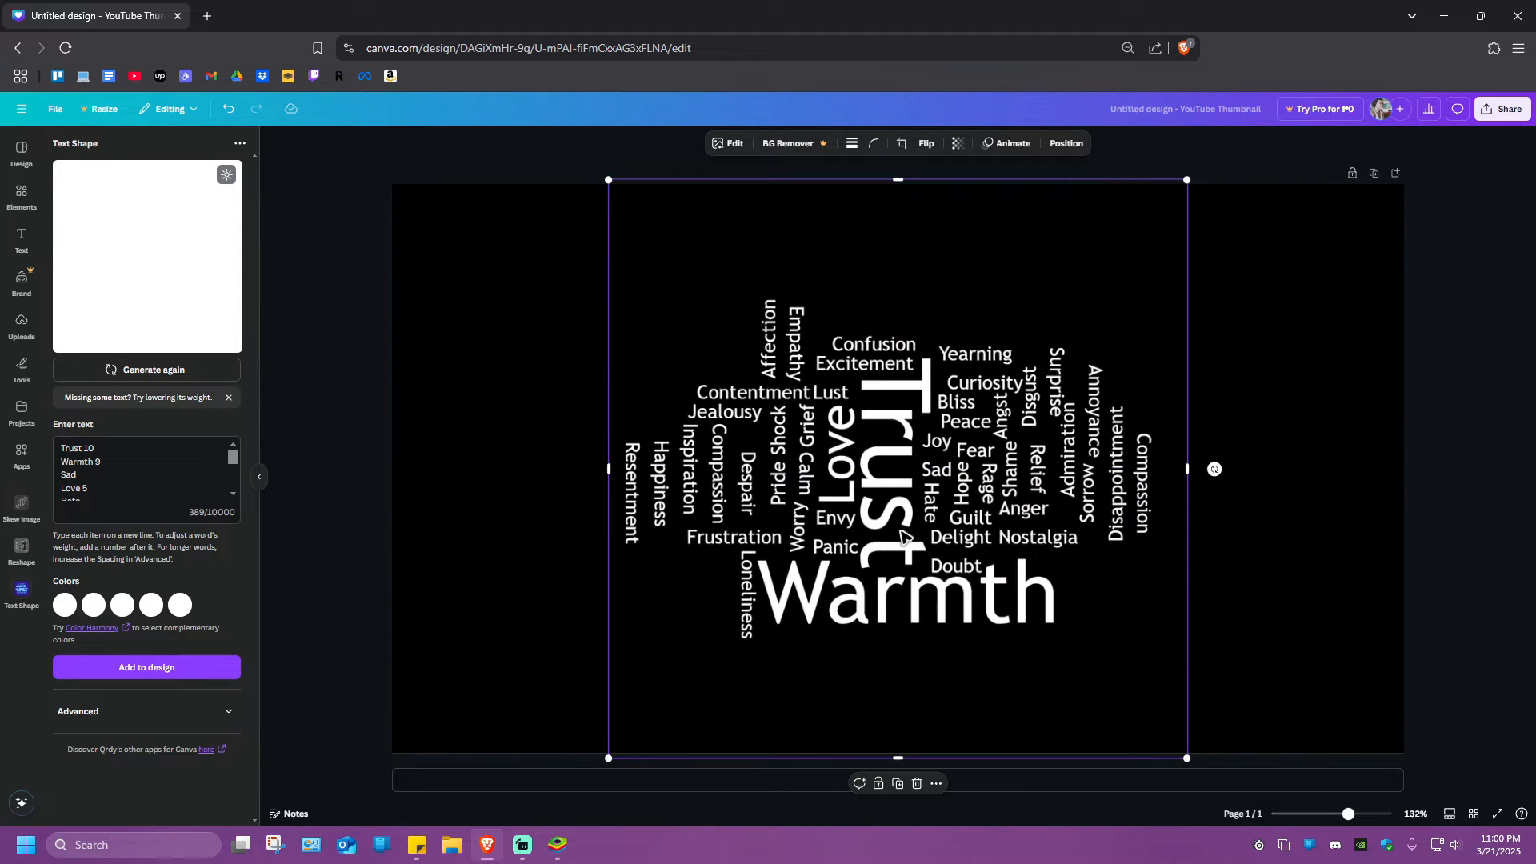
pyautogui.click(340, 434)
# Download the word cloud design as a PNG image to the Desktop
pyautogui.click(1492, 112)
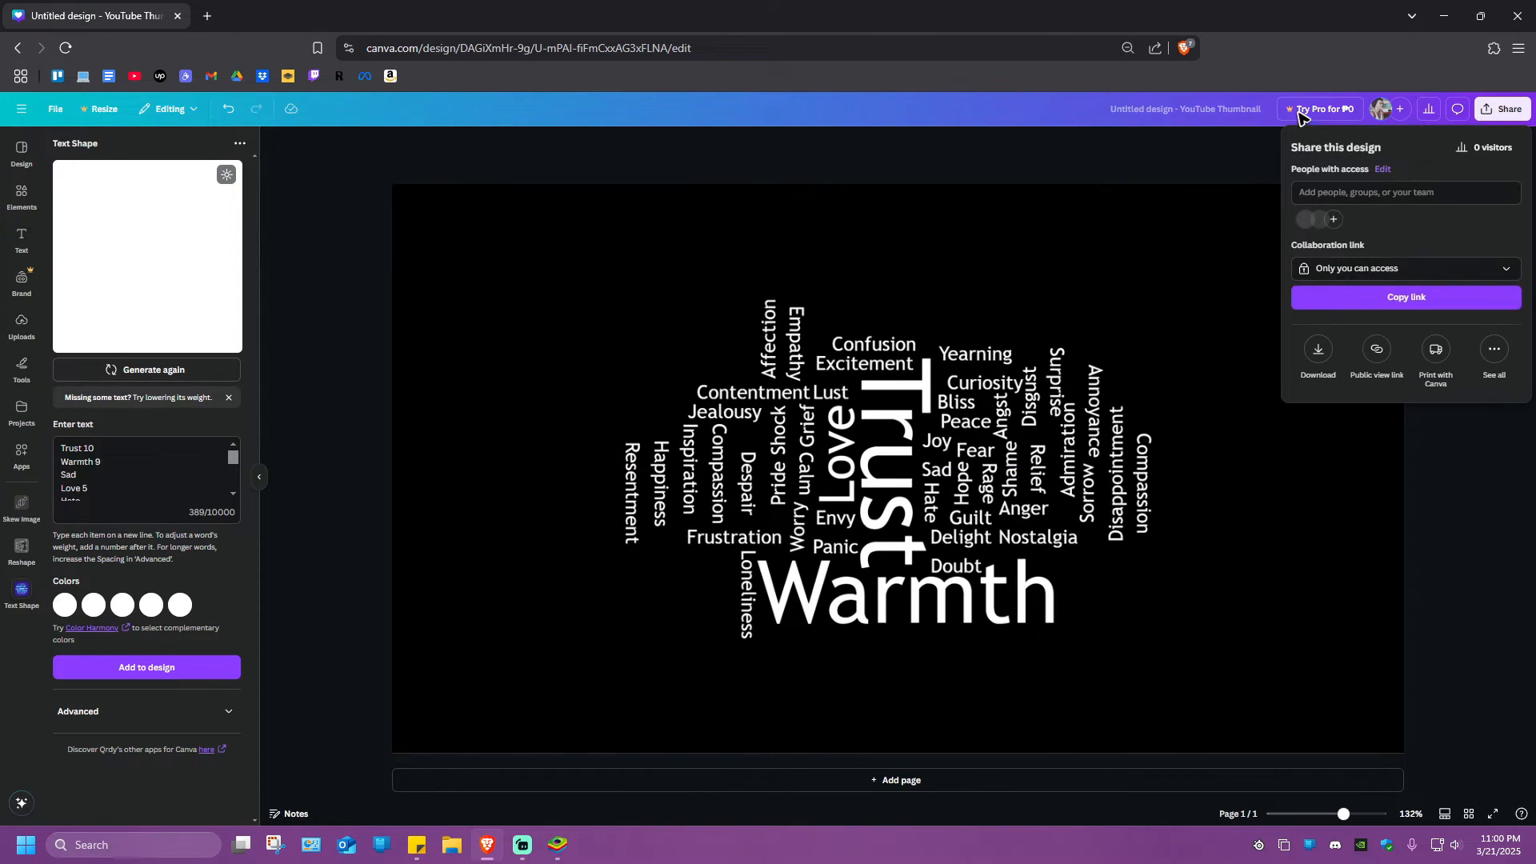
pyautogui.click(1319, 349)
pyautogui.click(1391, 381)
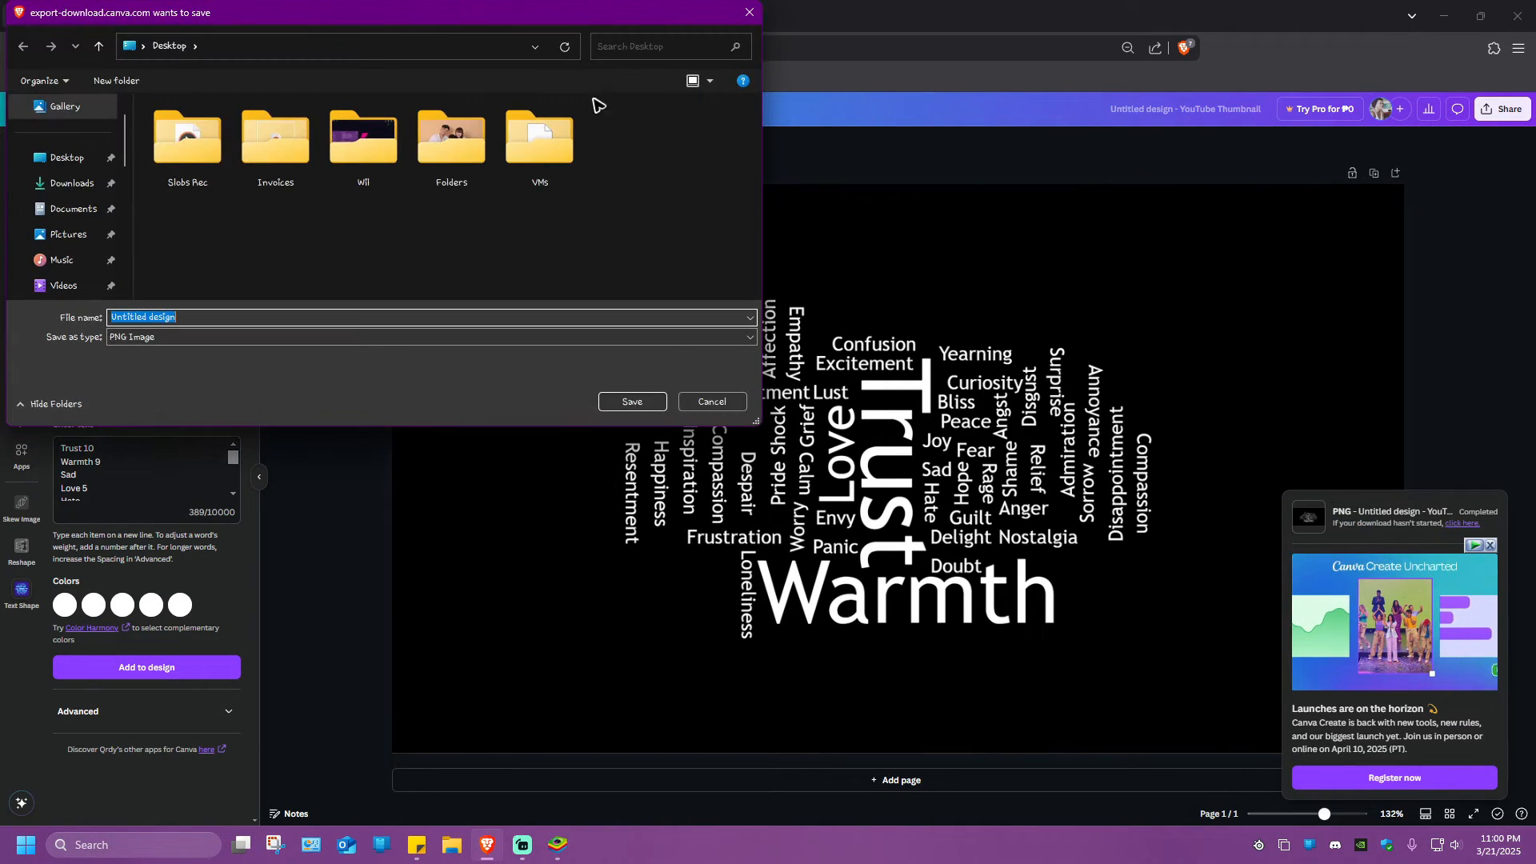
pyautogui.click(60, 158)
pyautogui.click(632, 401)
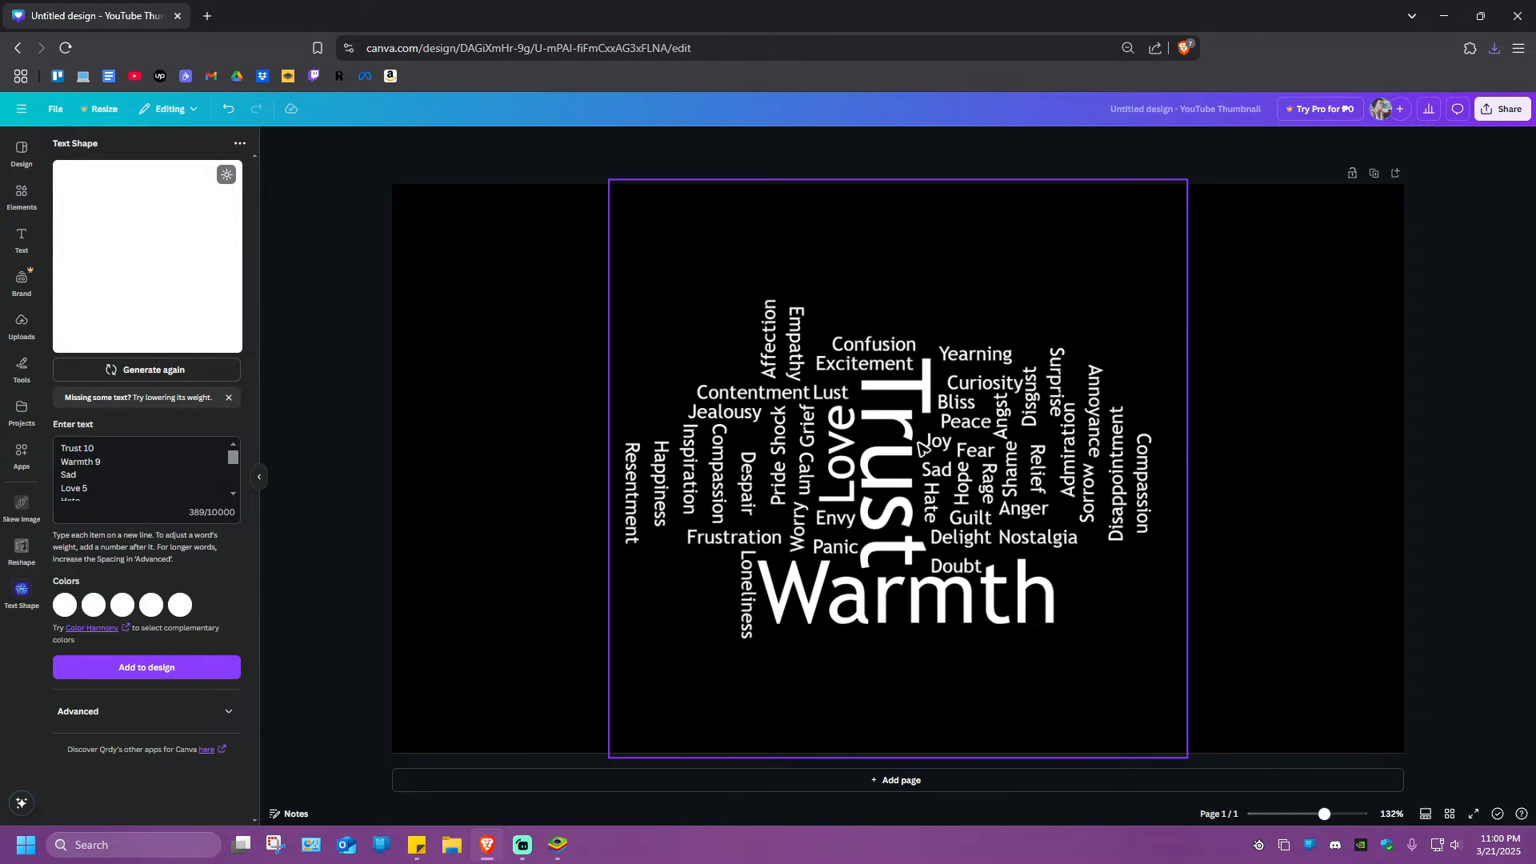
# Delete the word cloud and the black background to leave a blank white page
pyautogui.click(928, 411)
pyautogui.press('Delete')
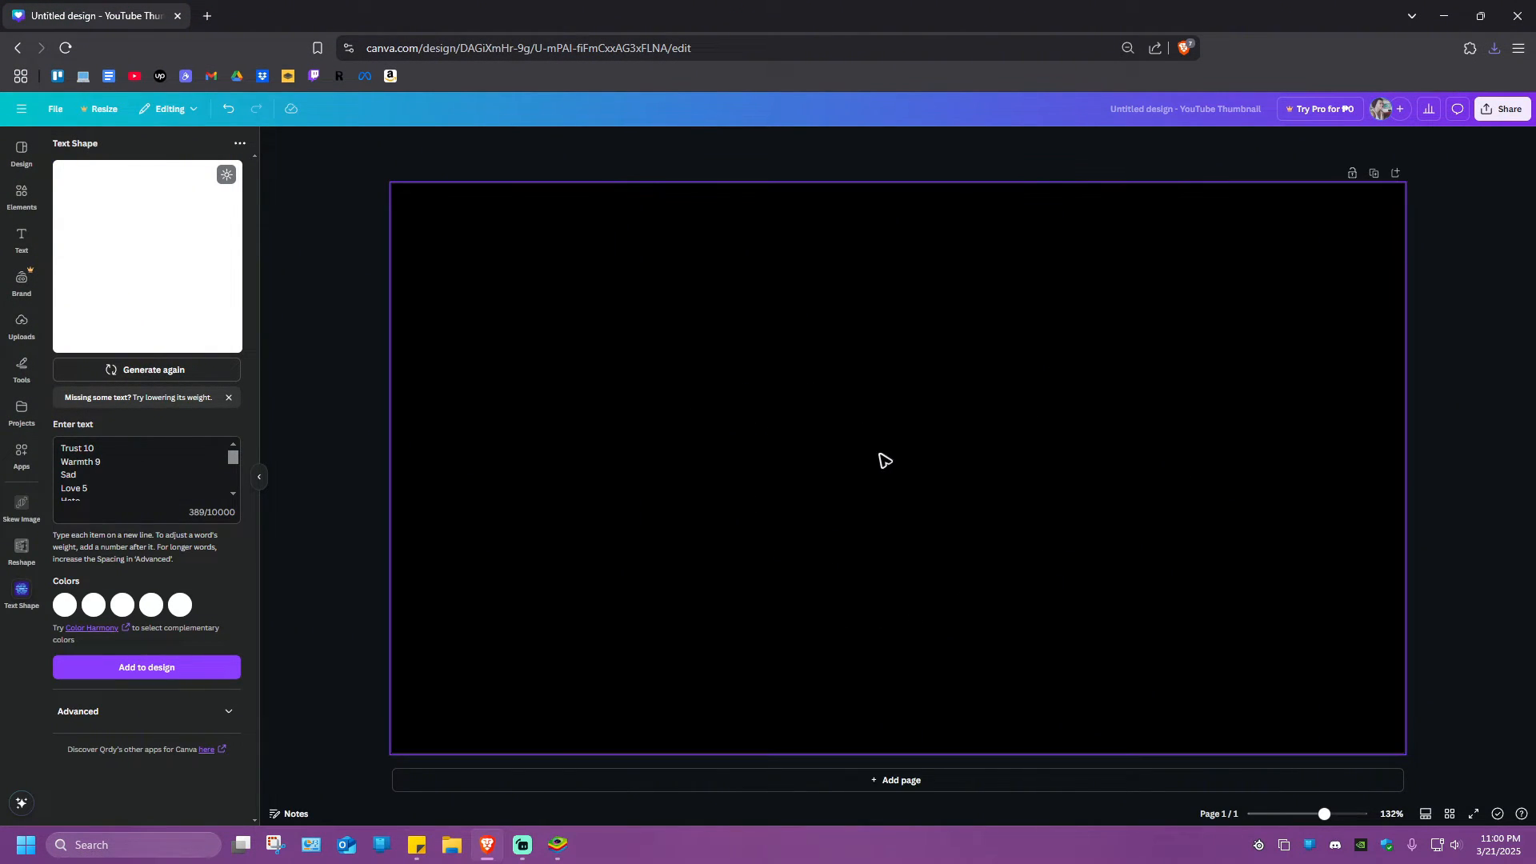
pyautogui.click(850, 443)
pyautogui.press('Delete')
pyautogui.click(341, 394)
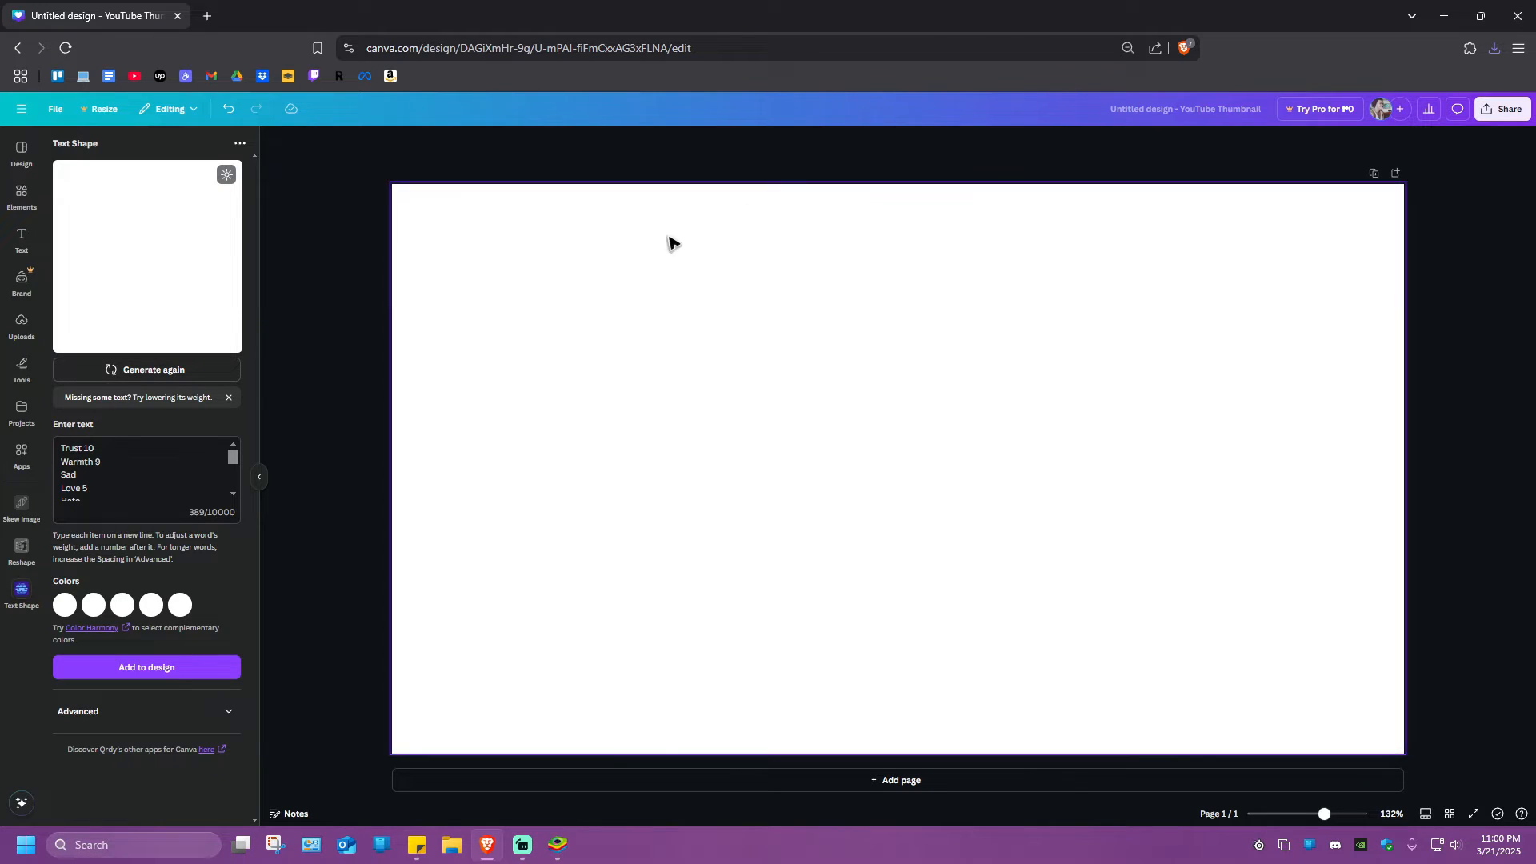
pyautogui.doubleClick(797, 15)
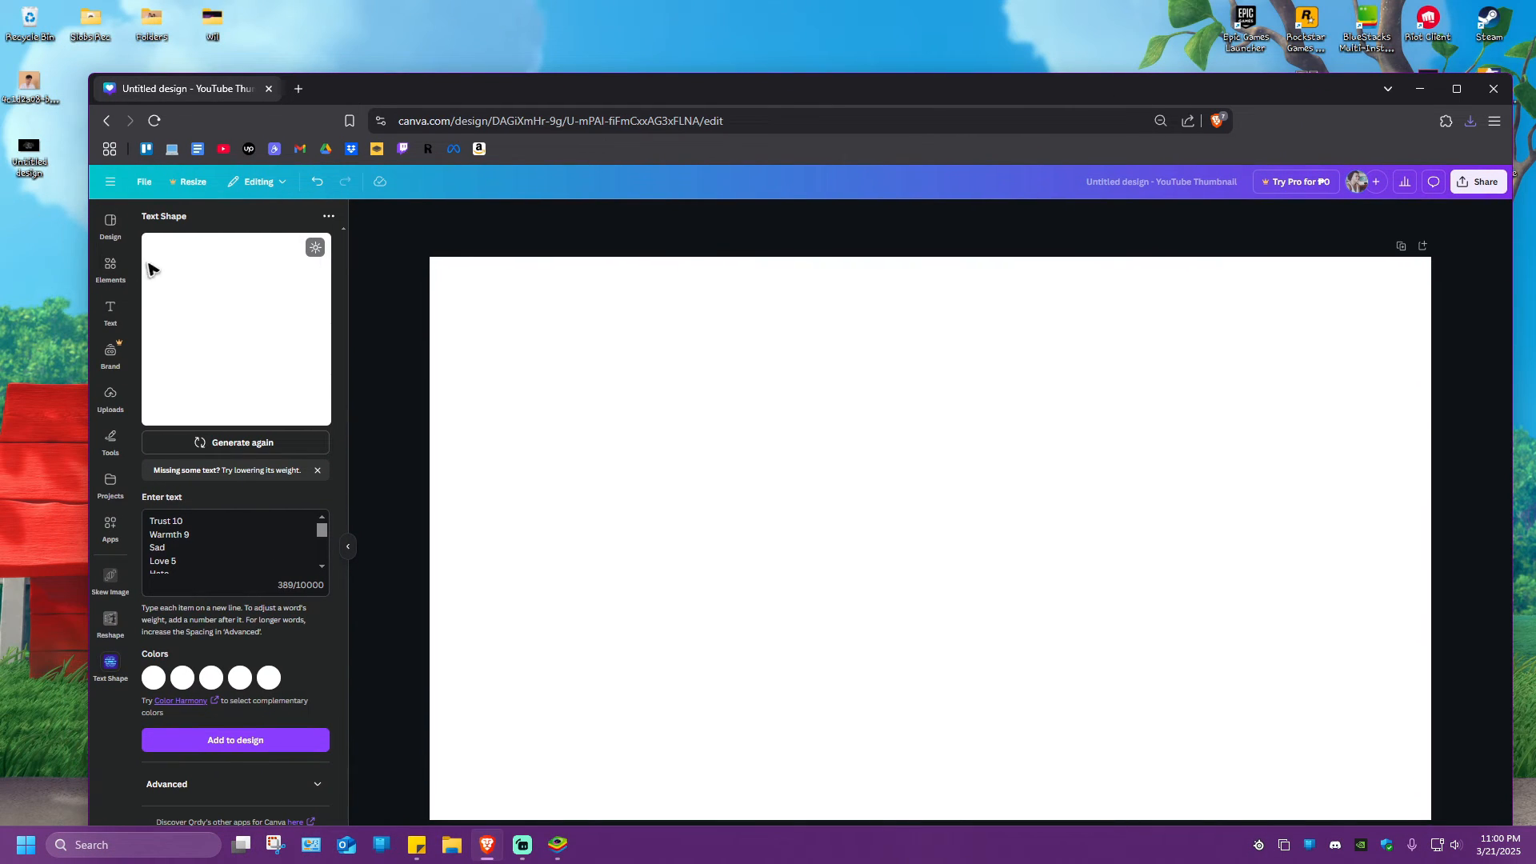
pyautogui.moveTo(42, 94); pyautogui.dragTo(744, 400)
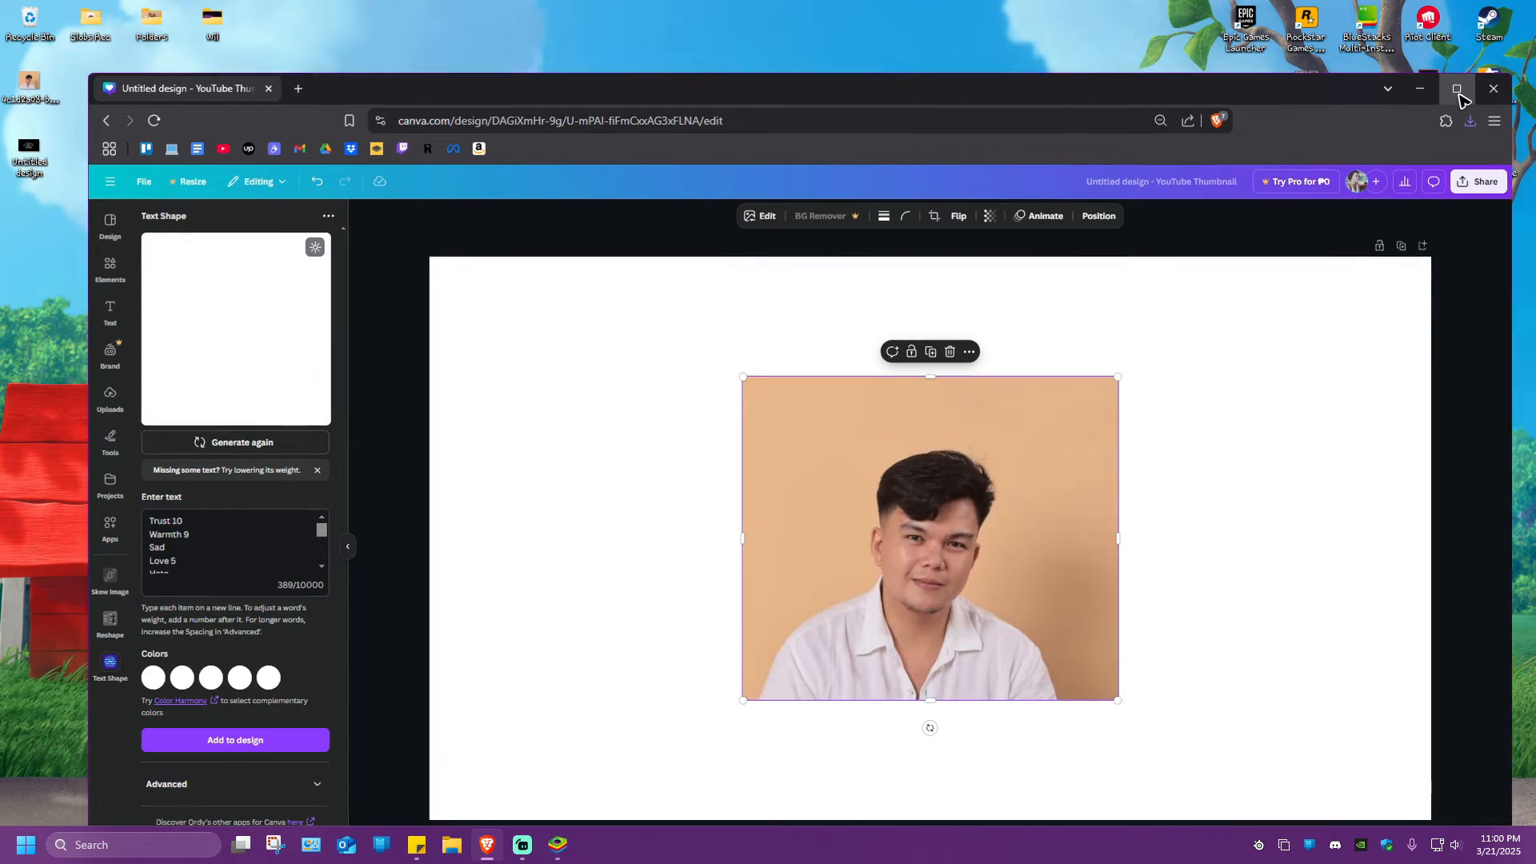
pyautogui.click(1457, 89)
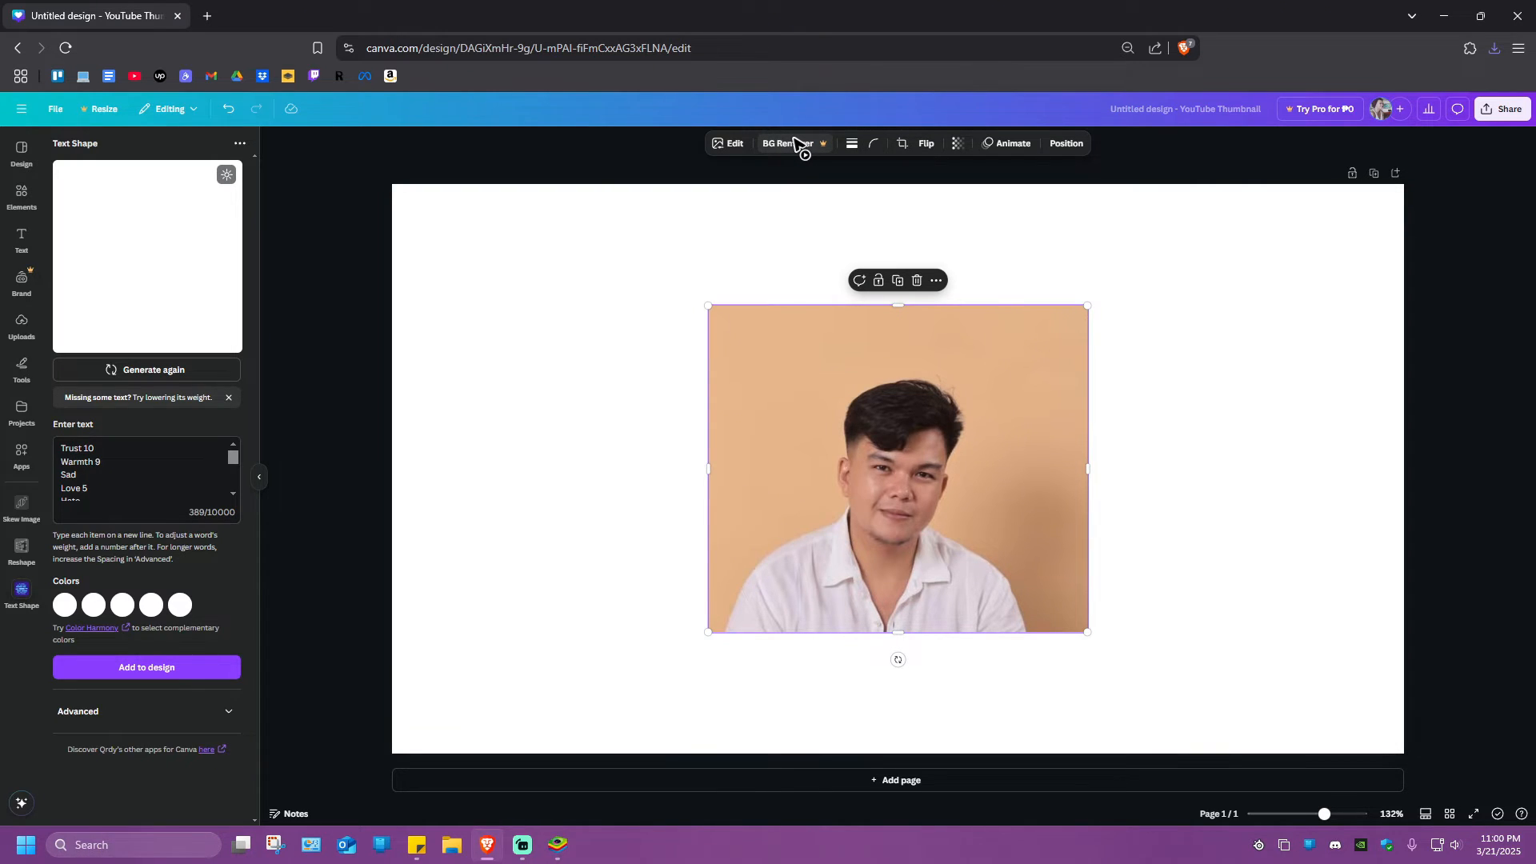
pyautogui.press('Delete')
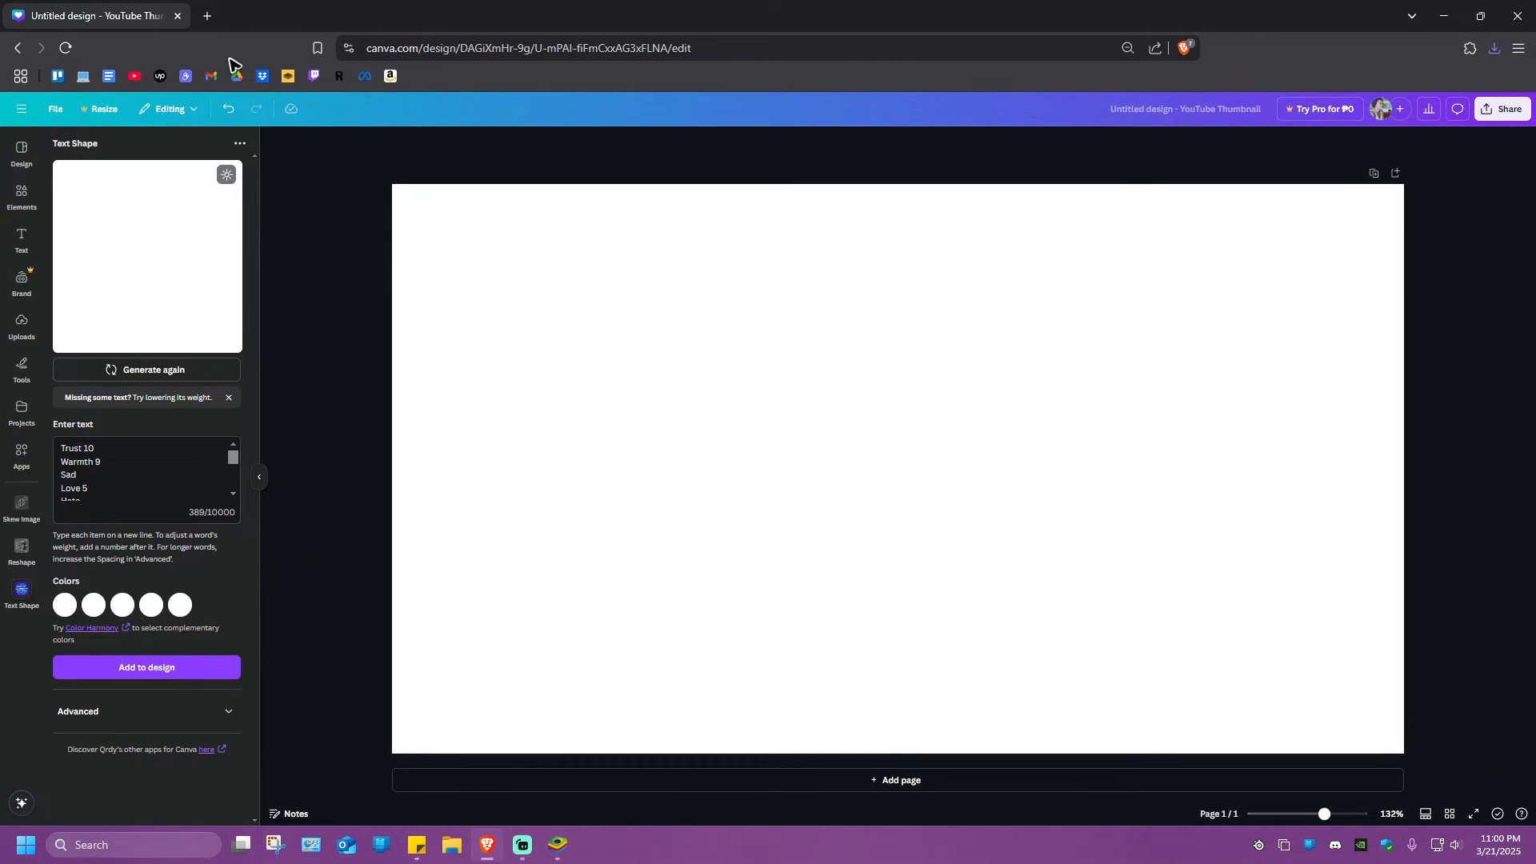
# Open remove.bg in a new browser tab and upload the portrait photo from the desktop to remove its background
pyautogui.click(208, 16)
pyautogui.click(288, 75)
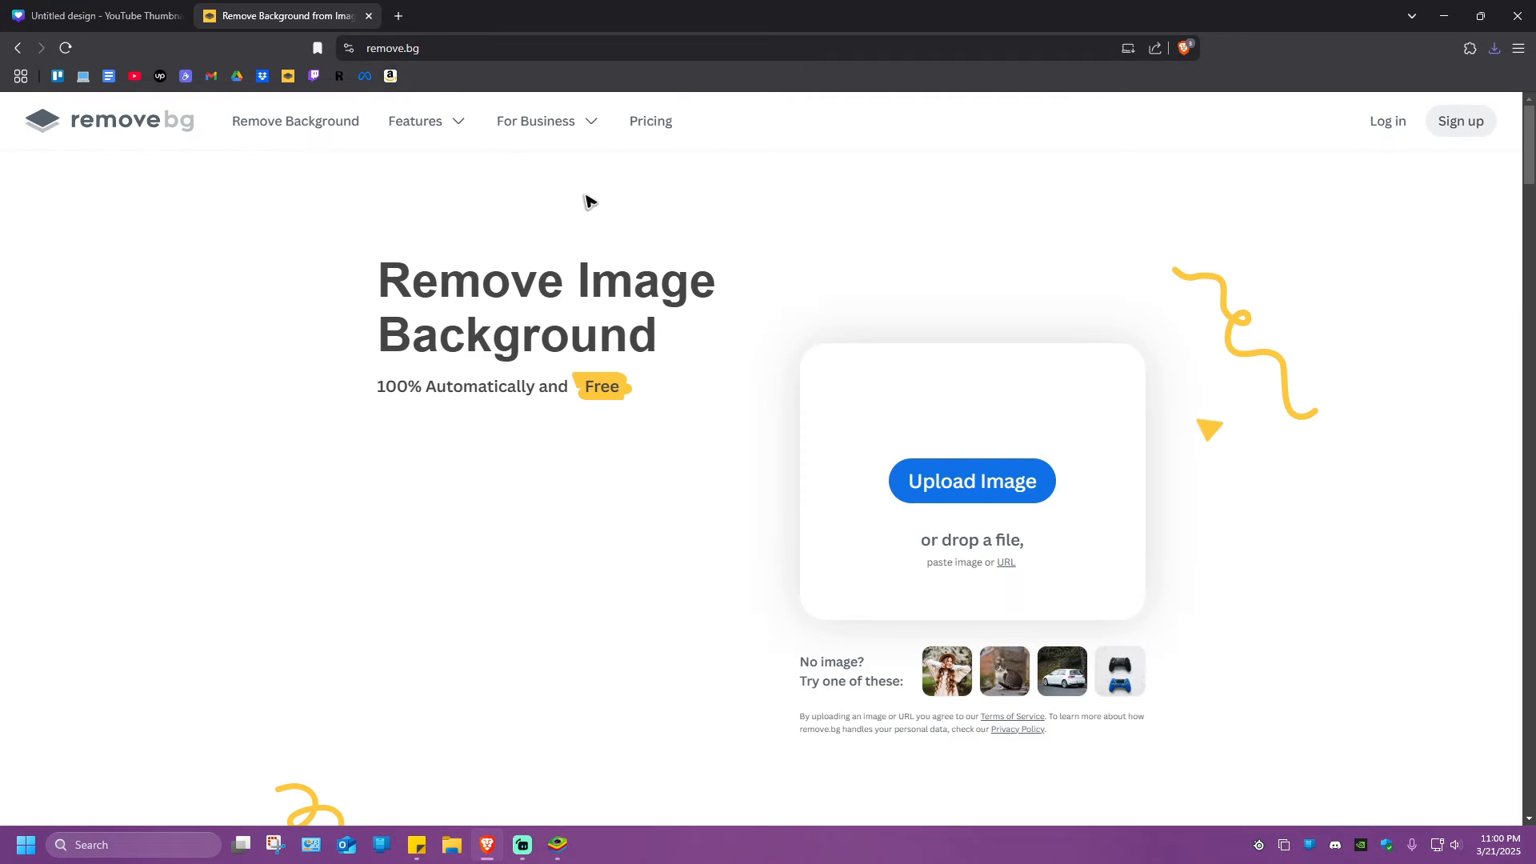
pyautogui.moveTo(449, 27); pyautogui.dragTo(542, 38)
pyautogui.moveTo(29, 83); pyautogui.dragTo(1139, 441)
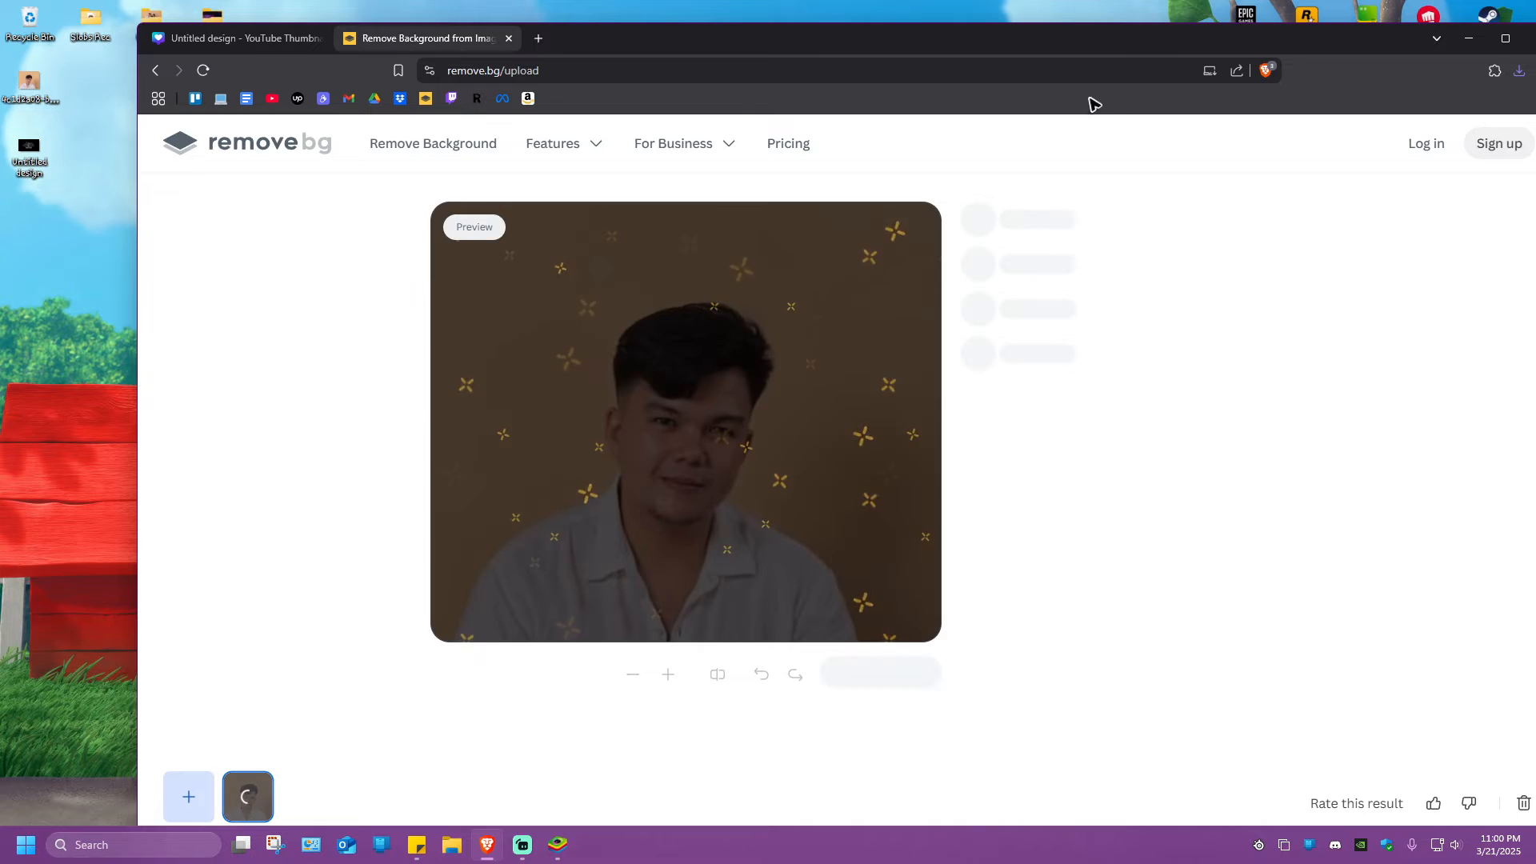
pyautogui.doubleClick(1014, 49)
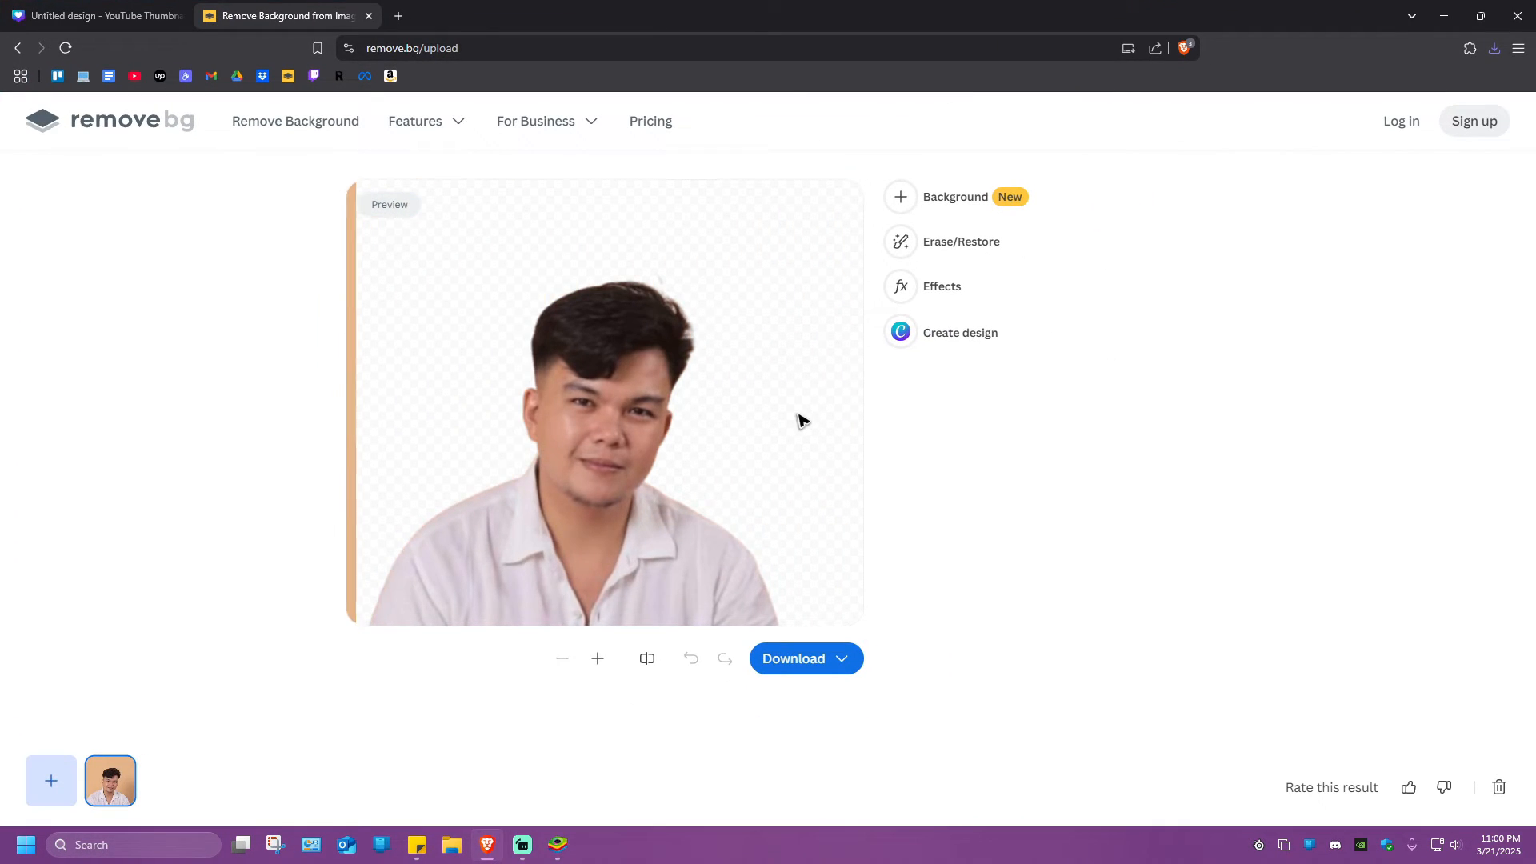
# Save the background-removed portrait to the Desktop as a PNG image named download
pyautogui.rightClick(627, 374)
pyautogui.click(689, 393)
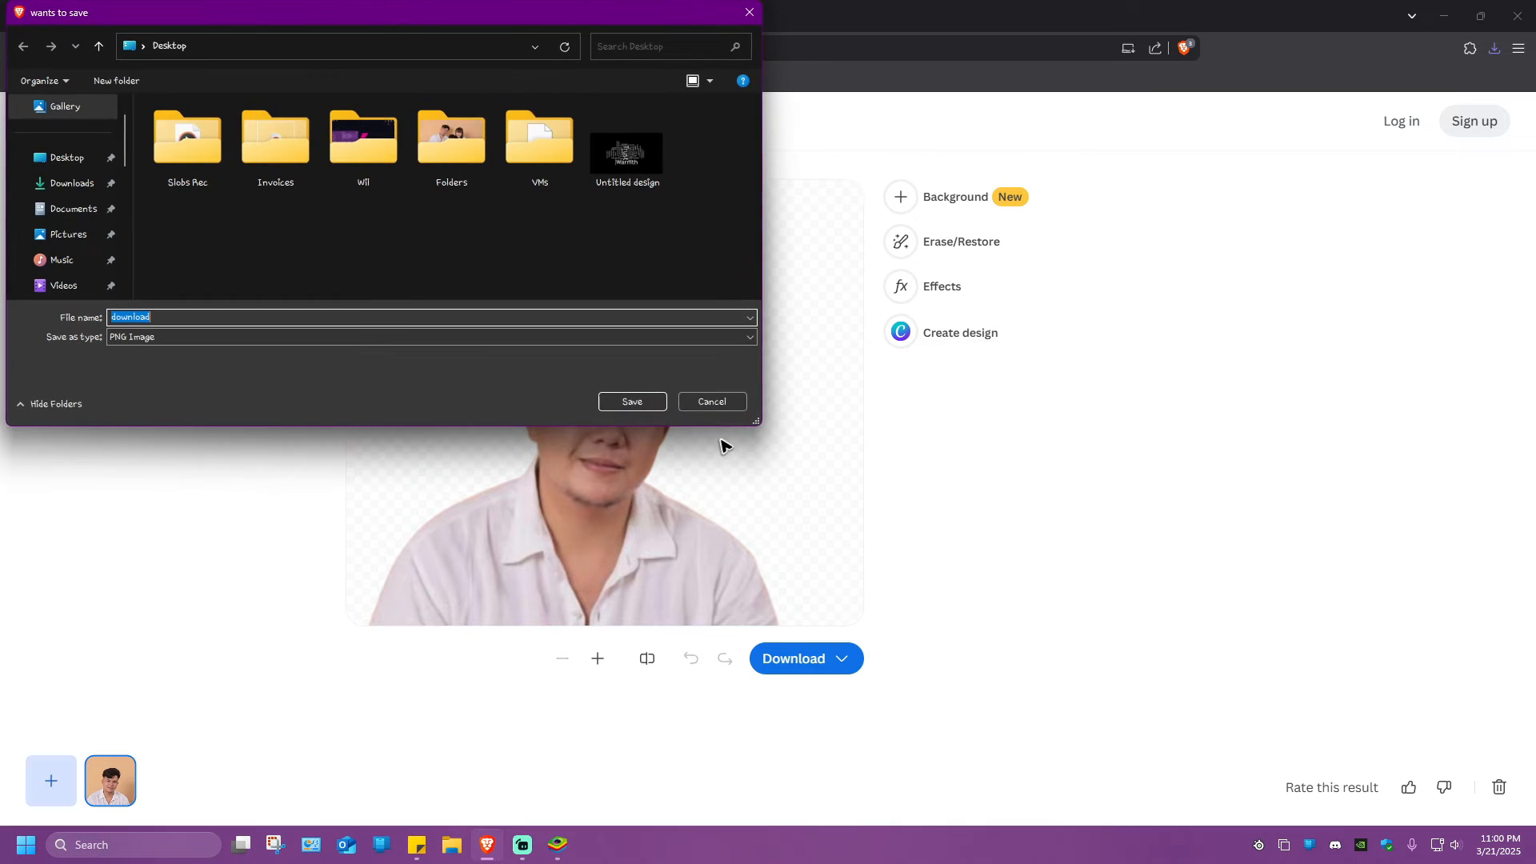
pyautogui.click(66, 158)
pyautogui.click(632, 401)
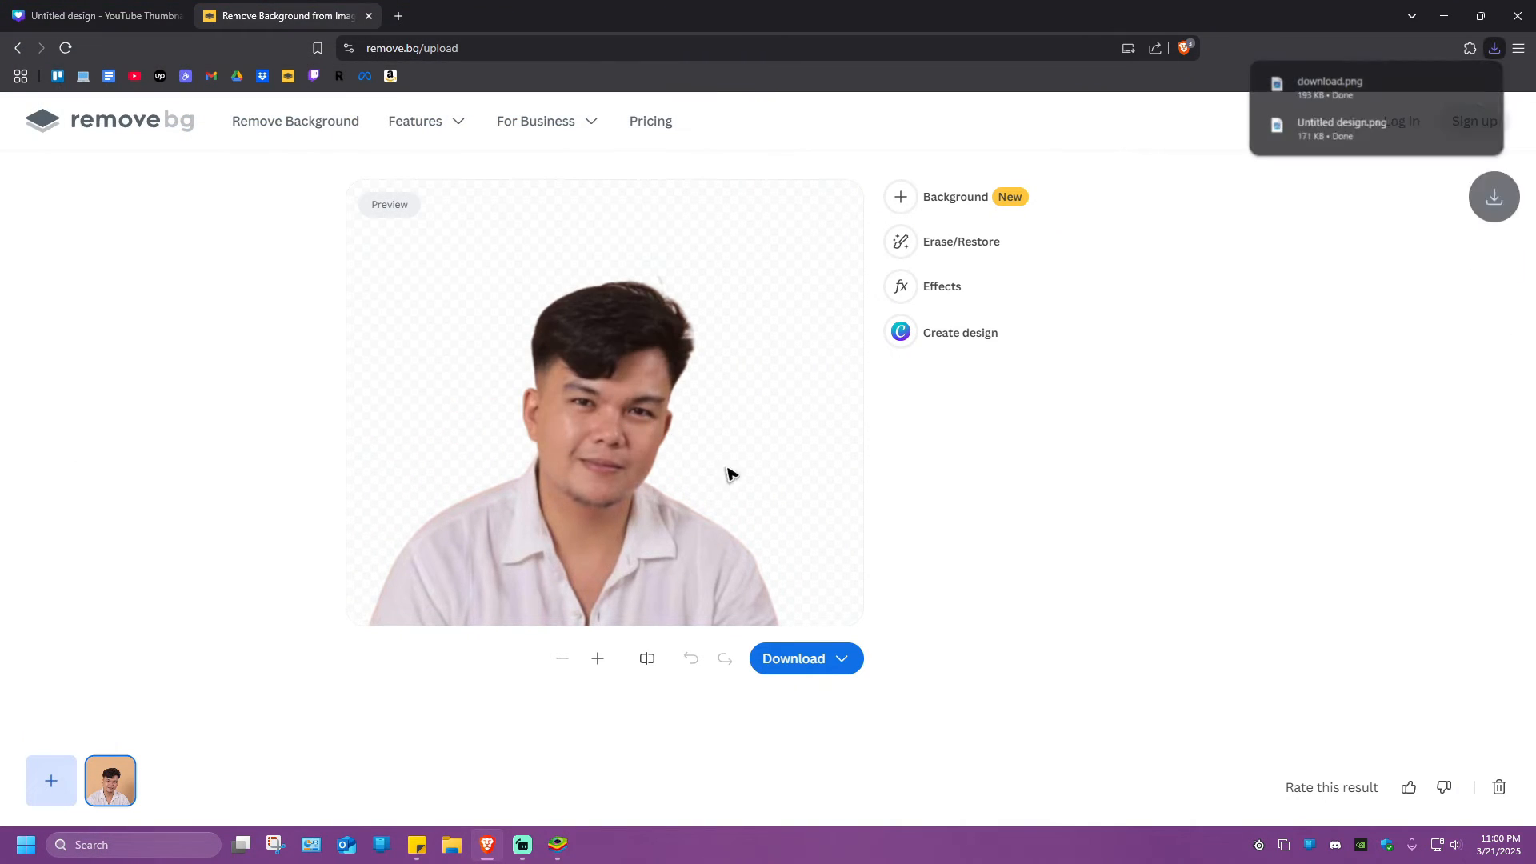
# Switch back to the Canva design and add the background-removed portrait from the desktop to the blank page
pyautogui.click(106, 15)
pyautogui.moveTo(107, 16); pyautogui.dragTo(280, 16)
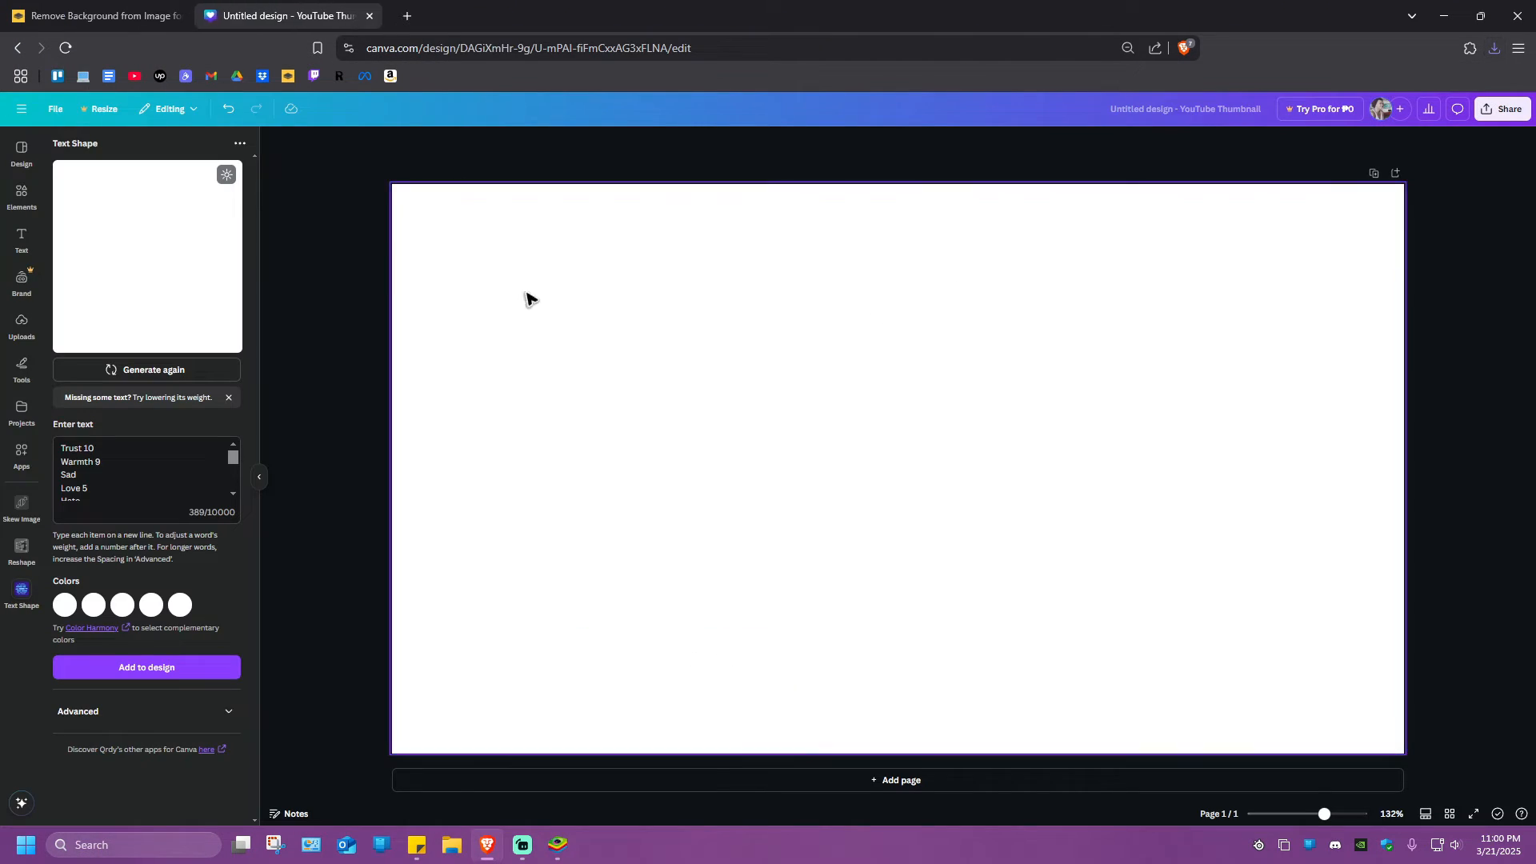
pyautogui.doubleClick(501, 30)
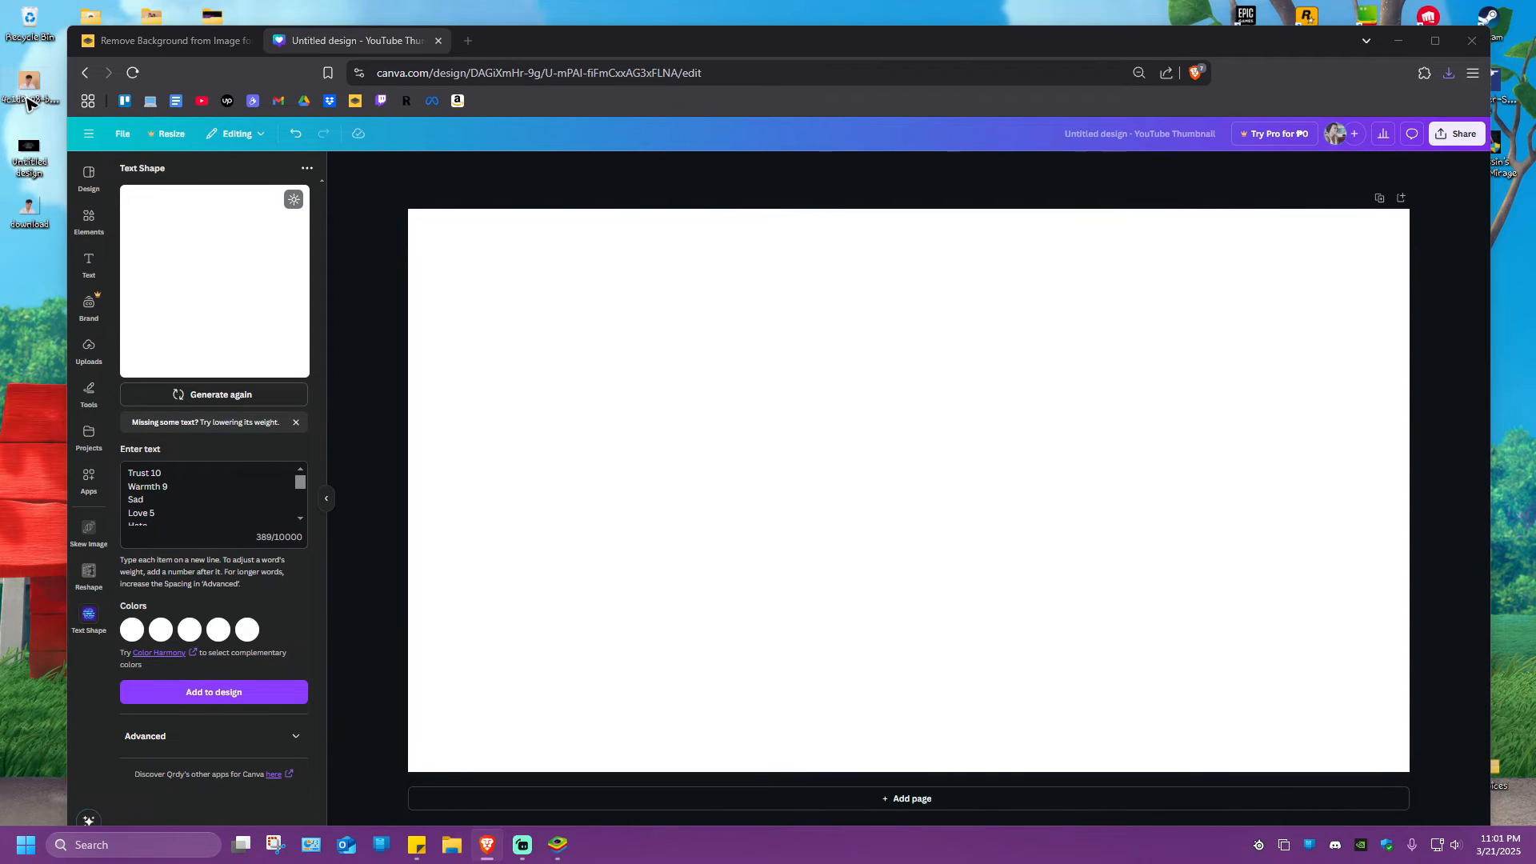
pyautogui.moveTo(30, 97); pyautogui.dragTo(1069, 357)
pyautogui.click(1434, 40)
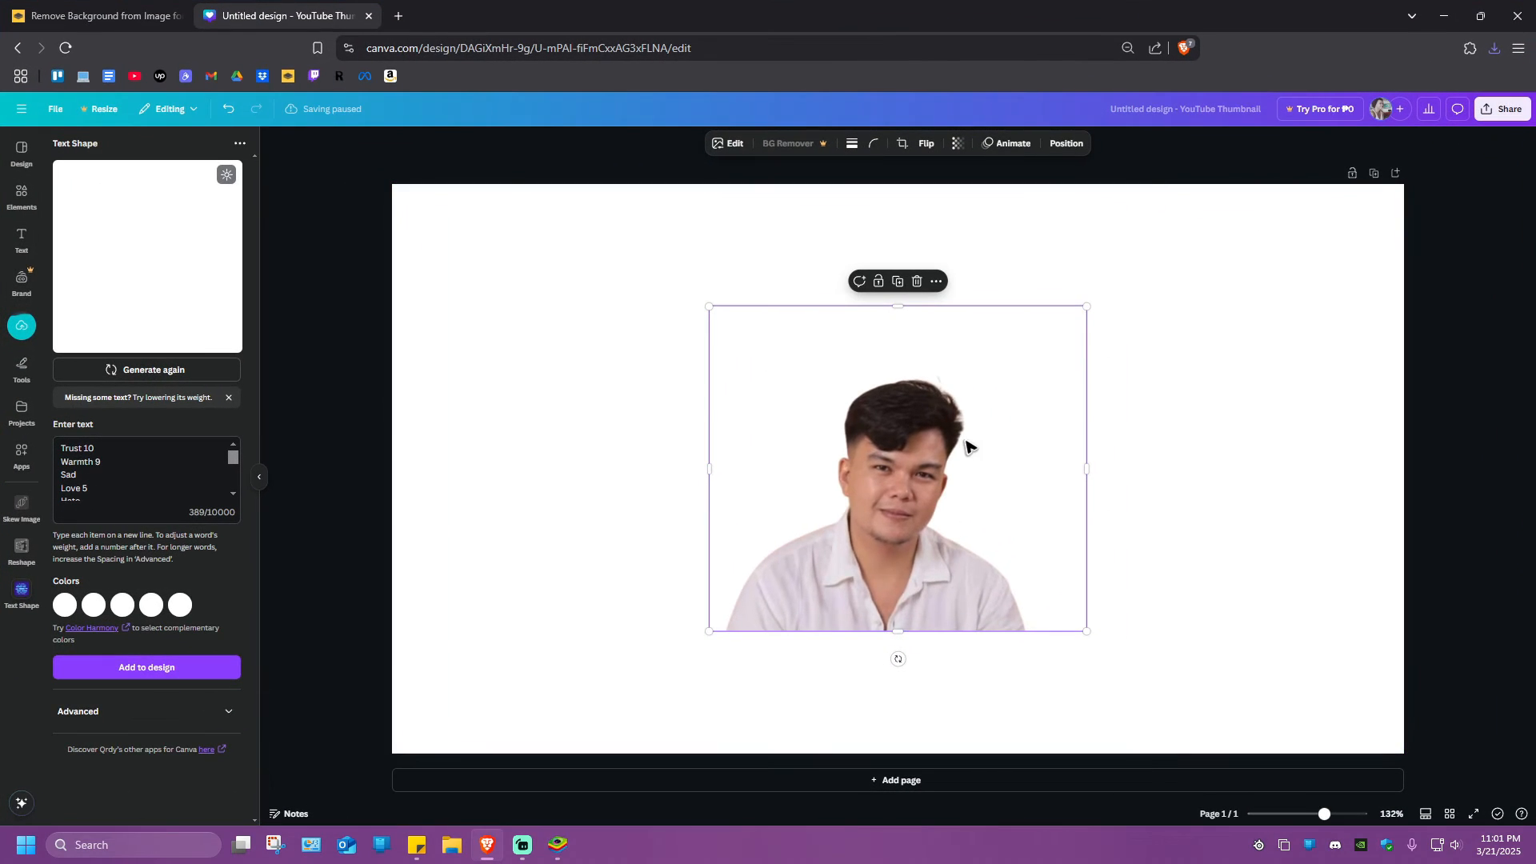
# Enlarge the portrait to about 785 × 677 and center it horizontally along the page's lower edge
pyautogui.moveTo(971, 446); pyautogui.dragTo(776, 364)
pyautogui.moveTo(898, 552); pyautogui.dragTo(1221, 655)
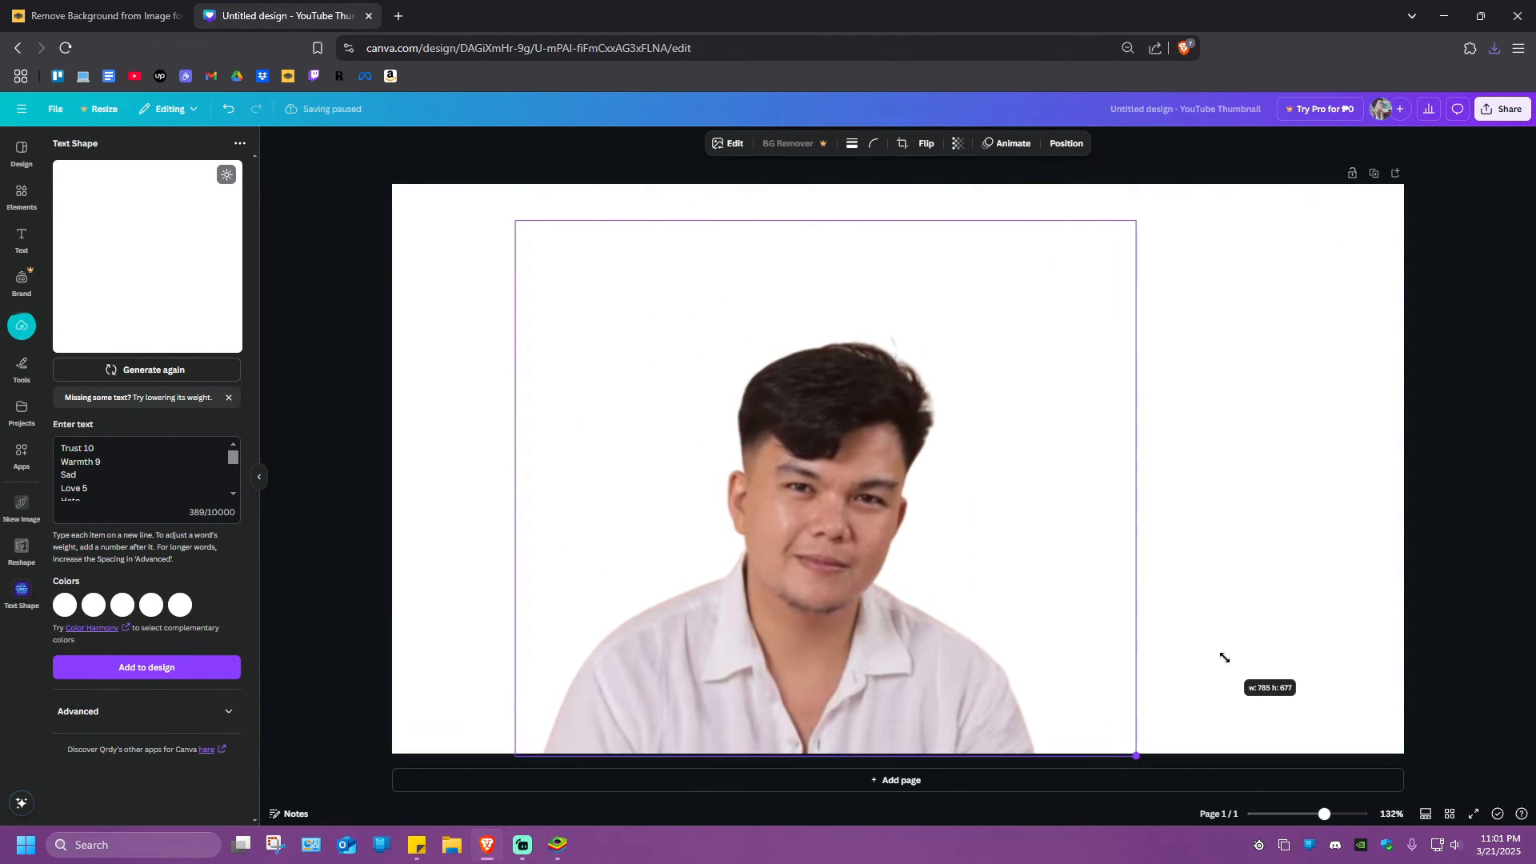
pyautogui.moveTo(961, 520); pyautogui.dragTo(1034, 526)
# Set the page background behind the portrait to solid black
pyautogui.click(663, 326)
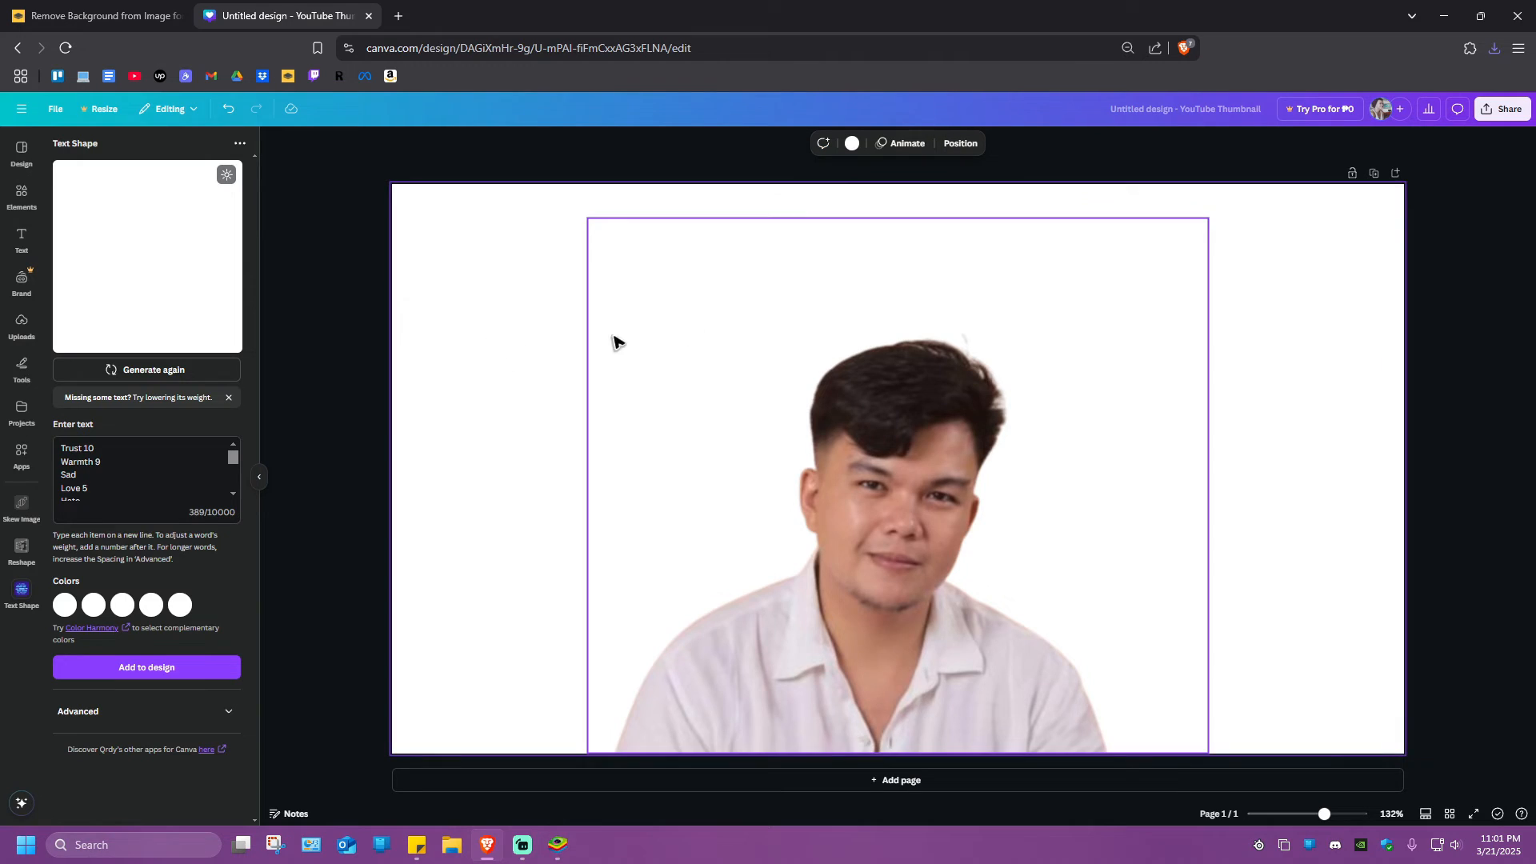
pyautogui.click(852, 143)
pyautogui.click(68, 468)
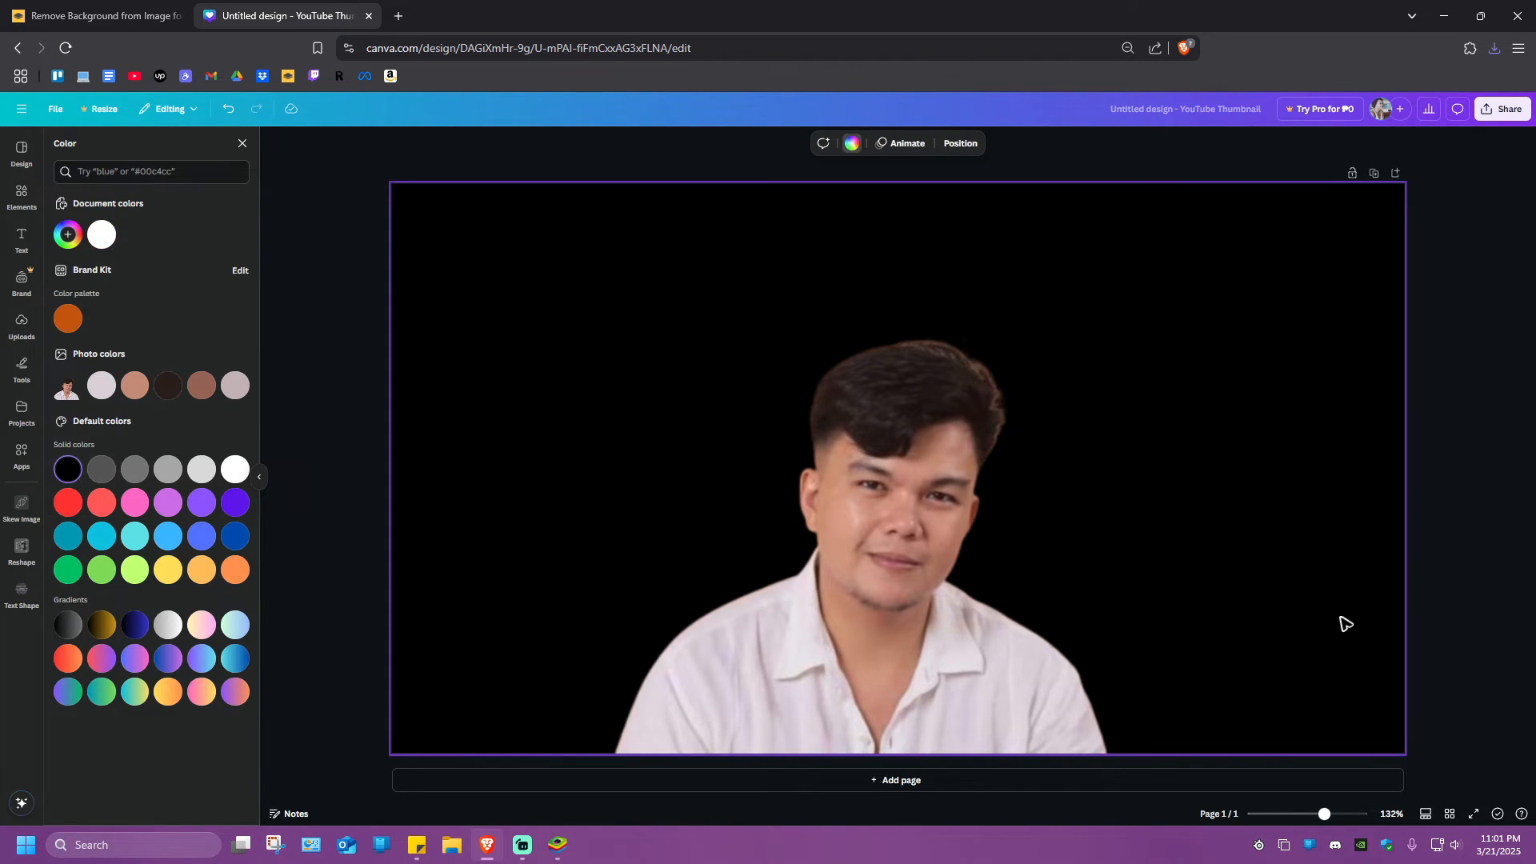
pyautogui.click(1454, 432)
# Download the portrait design as a PNG image to the Desktop
pyautogui.click(1504, 109)
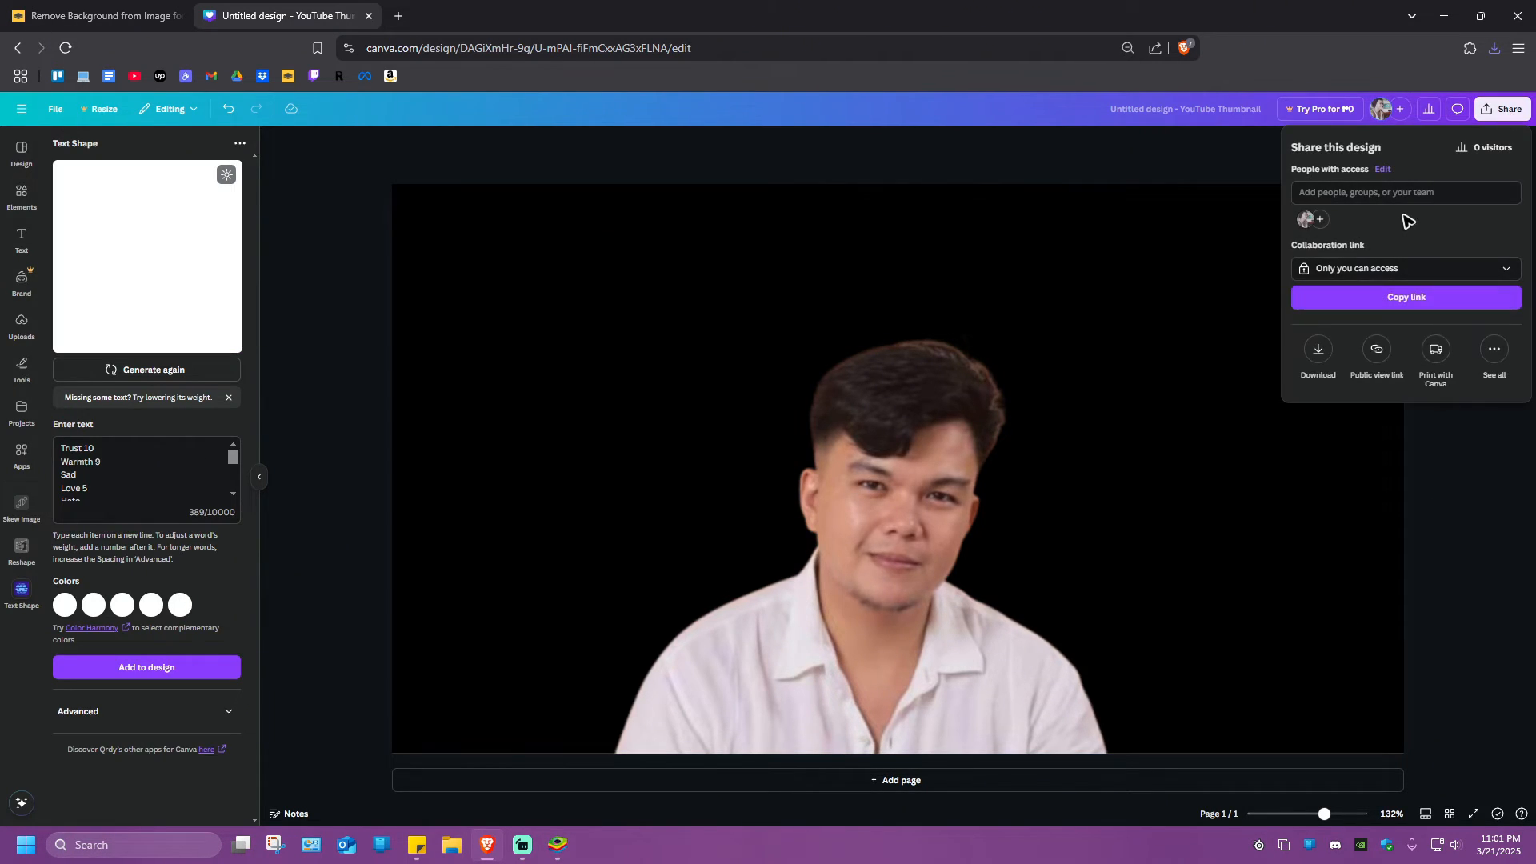
pyautogui.click(1316, 352)
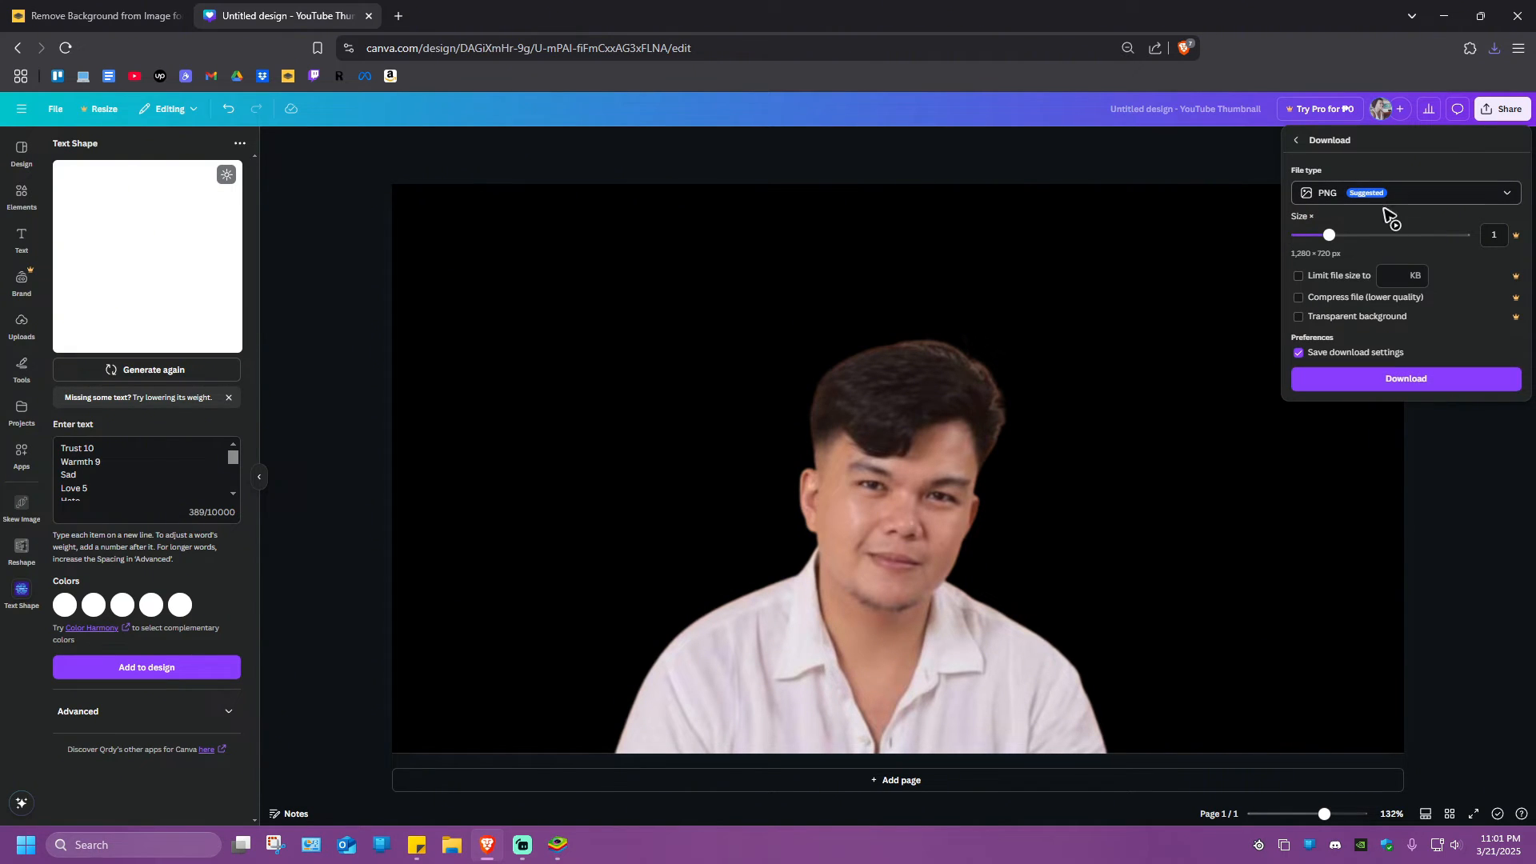
pyautogui.click(1375, 381)
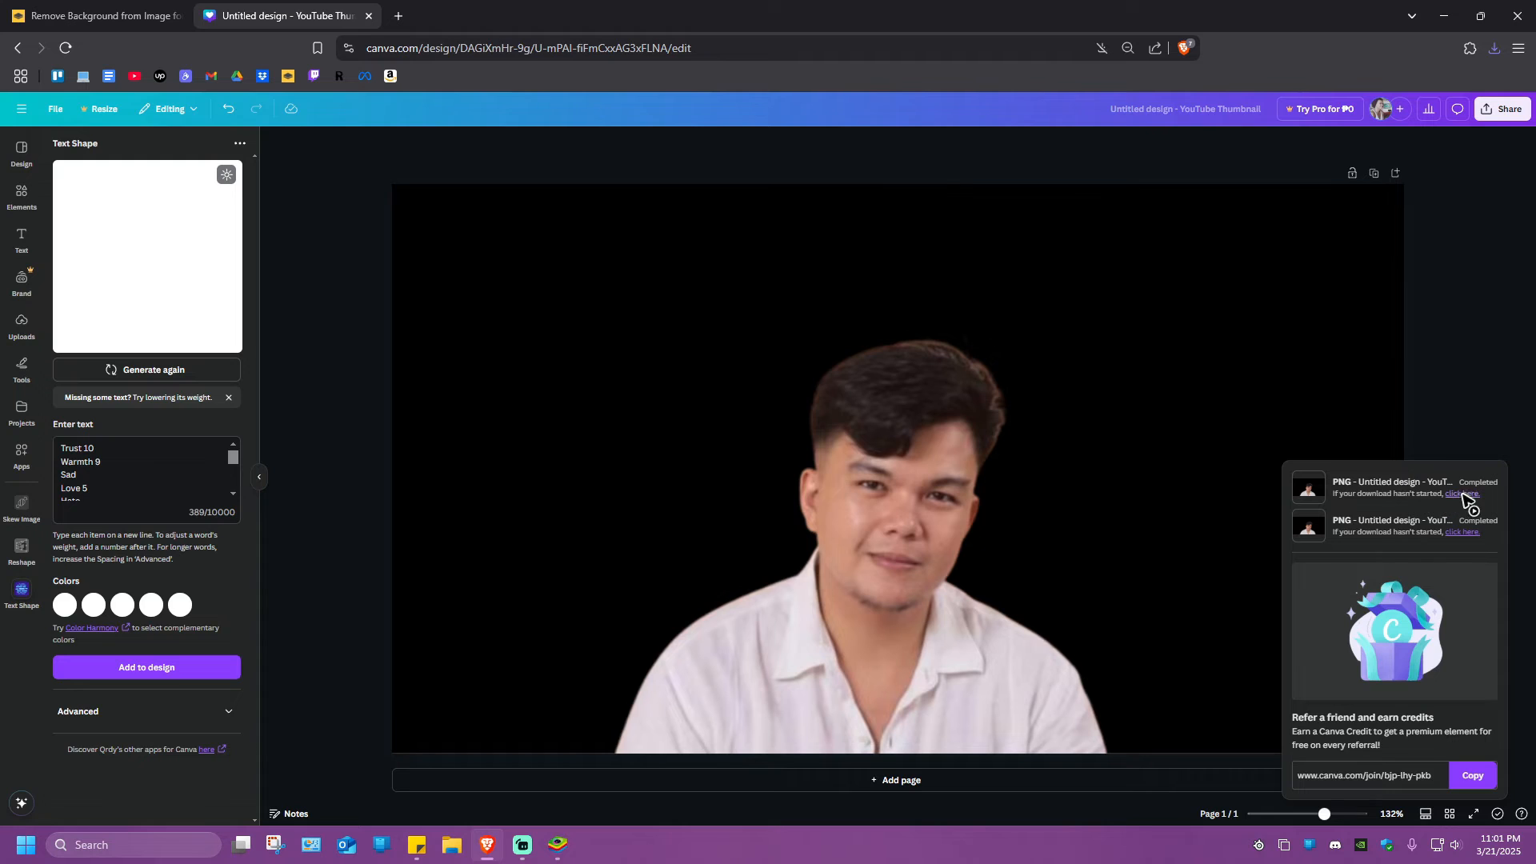
pyautogui.click(1462, 494)
pyautogui.click(635, 404)
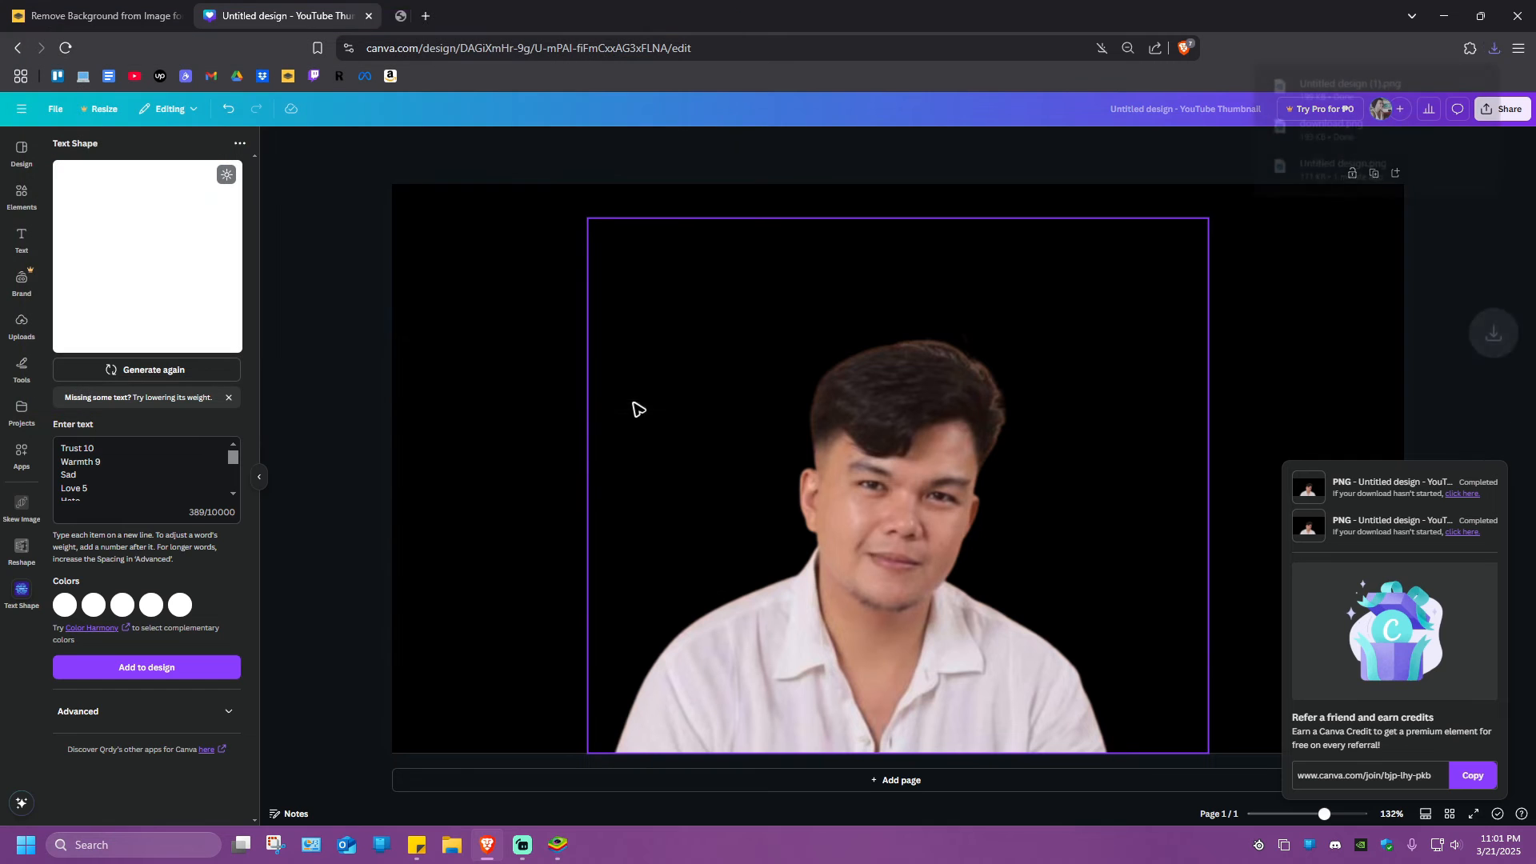
pyautogui.click(1493, 261)
# Uncover the desktop and place the word cloud and portrait design files one above the other
pyautogui.moveTo(969, 17); pyautogui.dragTo(1131, 60)
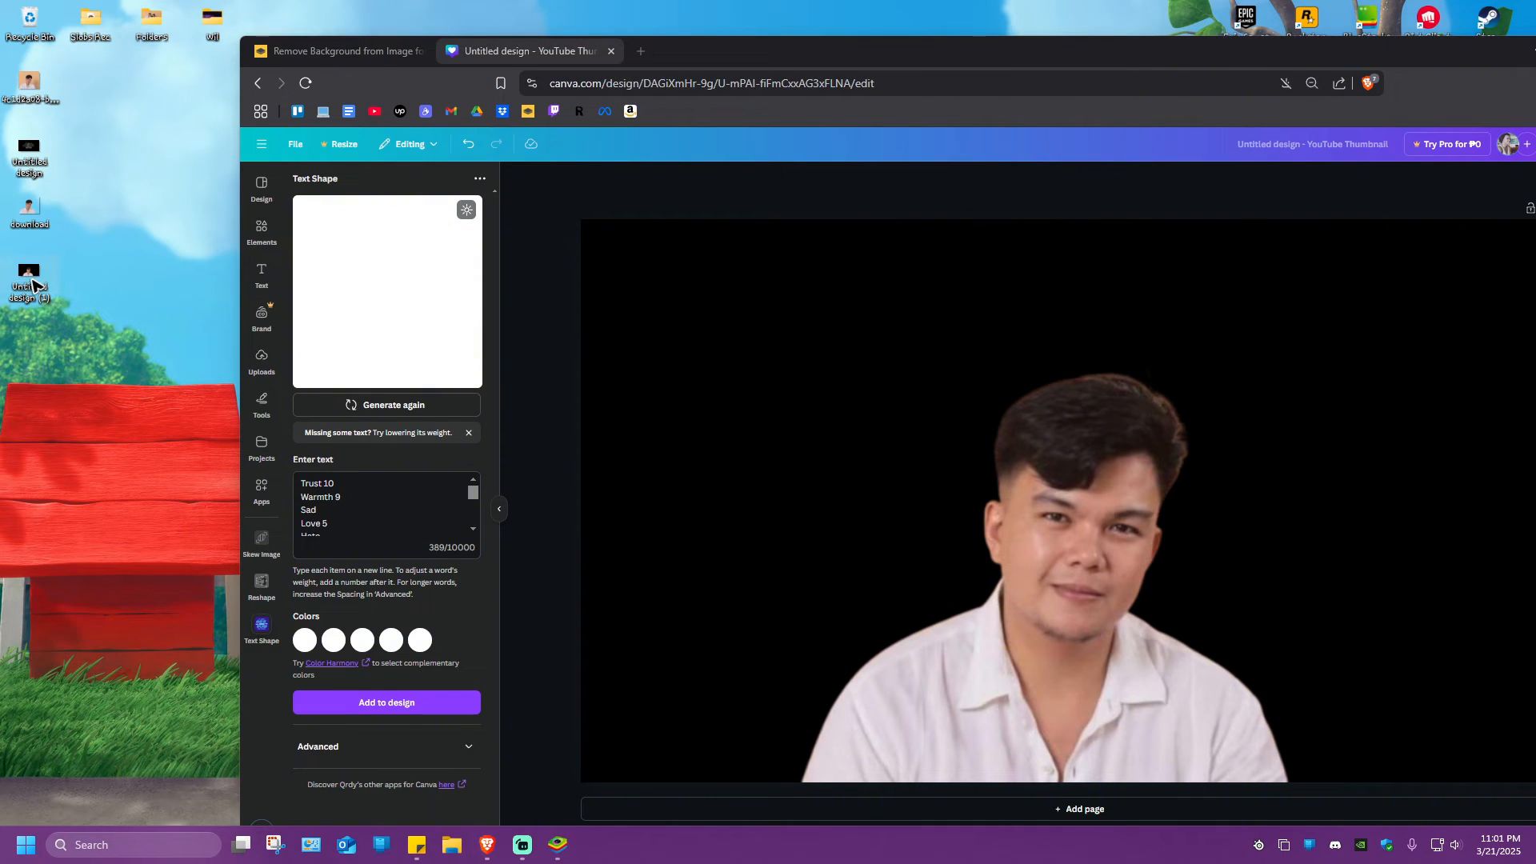
pyautogui.moveTo(40, 289); pyautogui.dragTo(151, 461)
pyautogui.moveTo(32, 149); pyautogui.dragTo(150, 402)
pyautogui.moveTo(48, 334); pyautogui.dragTo(91, 456)
pyautogui.click(195, 326)
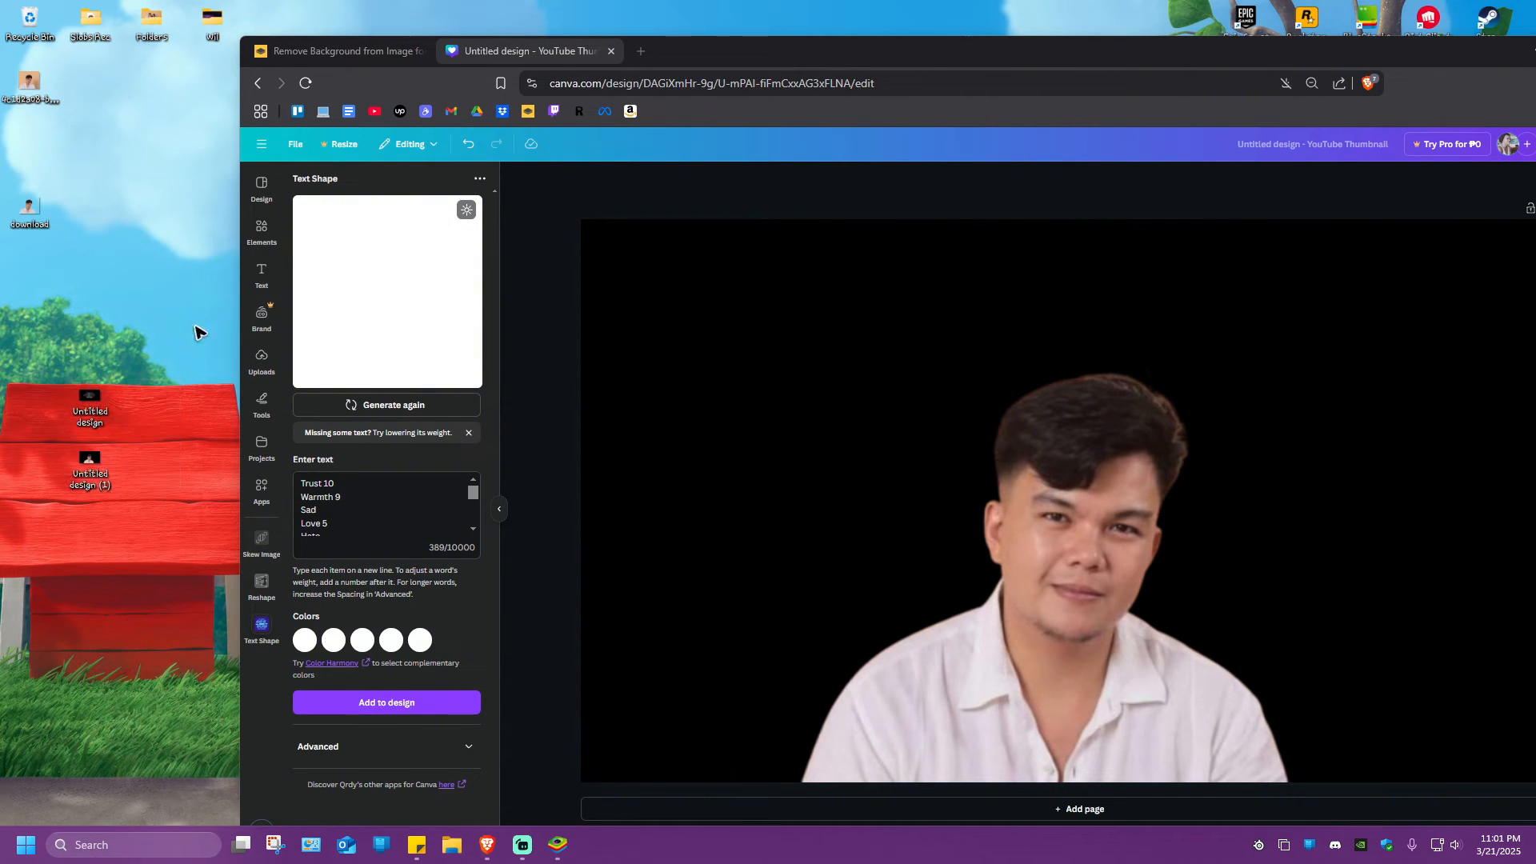
# Dock the browser window beside the desktop and widen it so the two design files stay reachable
pyautogui.moveTo(1390, 61); pyautogui.dragTo(1532, 152)
pyautogui.click(1501, 80)
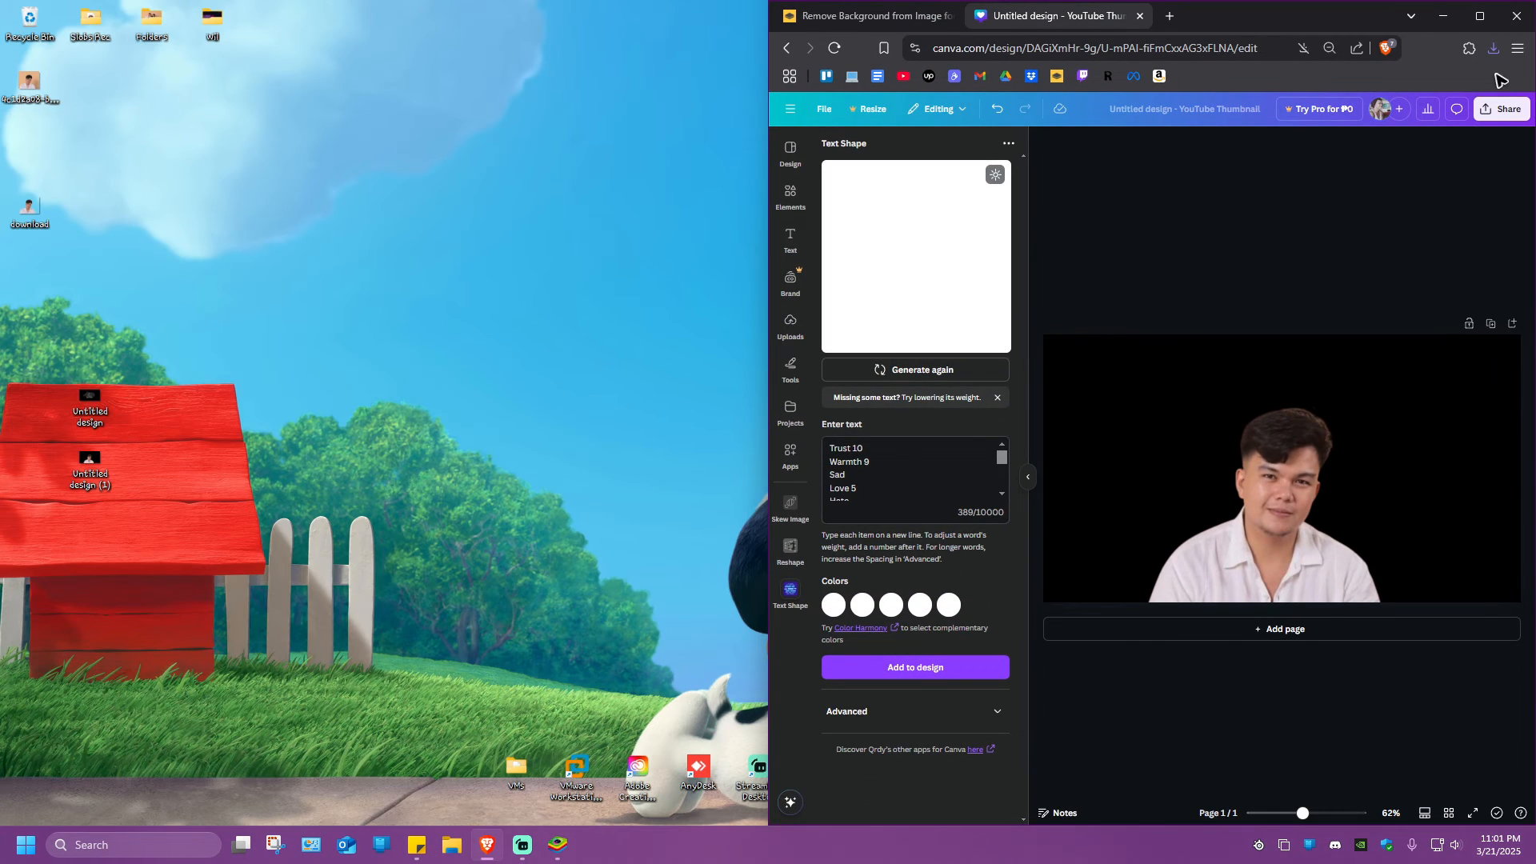
pyautogui.moveTo(769, 362); pyautogui.dragTo(152, 302)
# Delete the black background and the portrait from the page
pyautogui.click(621, 469)
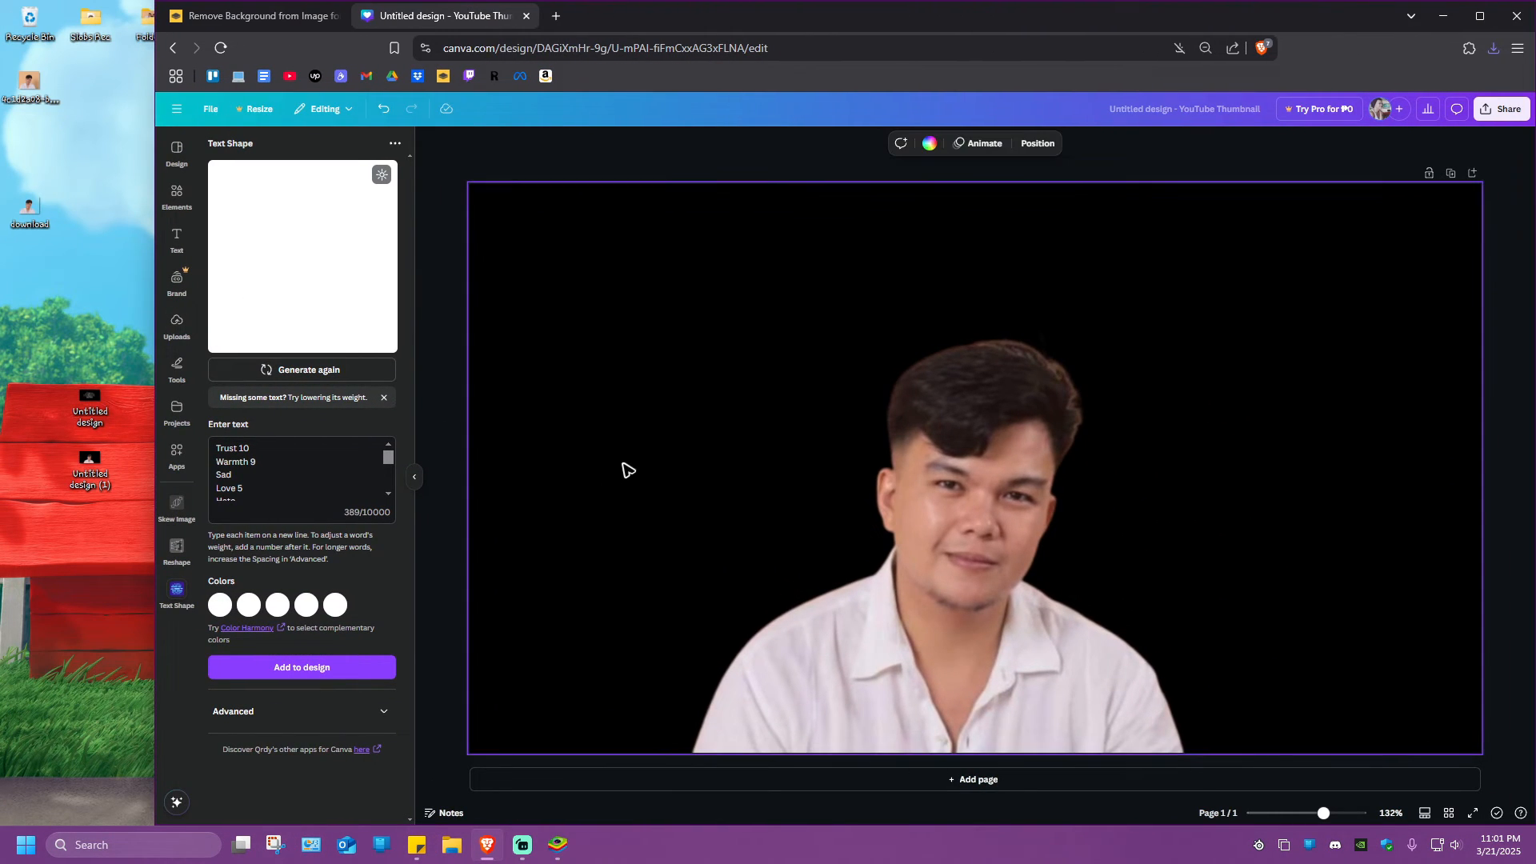
pyautogui.press('Delete')
pyautogui.click(946, 516)
pyautogui.press('Delete')
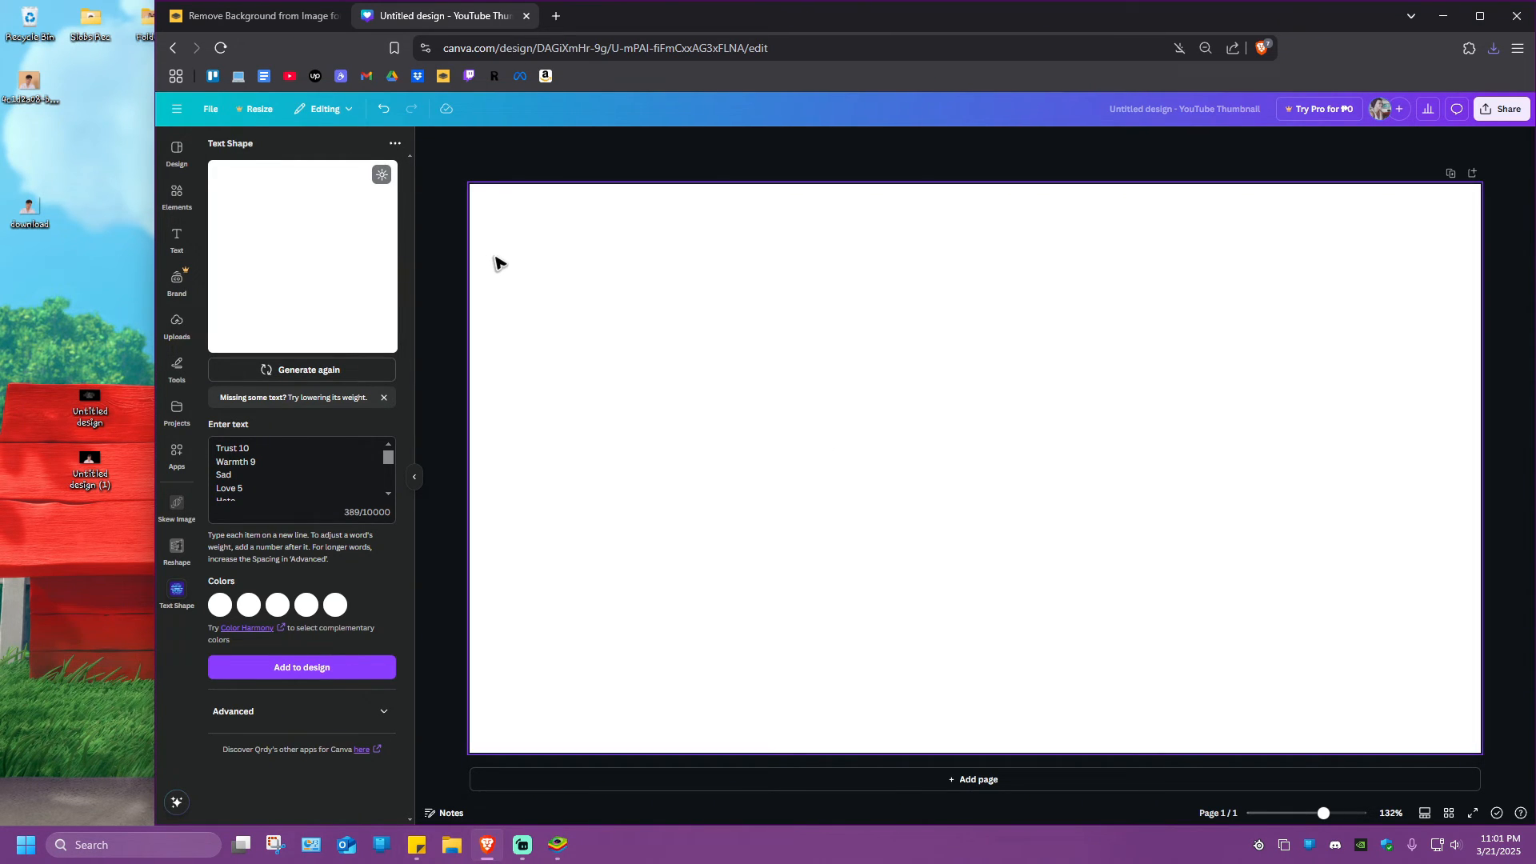
# Add the exported portrait and word cloud images from the desktop to the blank page
pyautogui.moveTo(91, 464)
pyautogui.mouseDown()
pyautogui.moveTo(202, 446)
pyautogui.moveTo(89, 471)
pyautogui.mouseUp()
pyautogui.moveTo(44, 347); pyautogui.dragTo(783, 400)
pyautogui.click(107, 311)
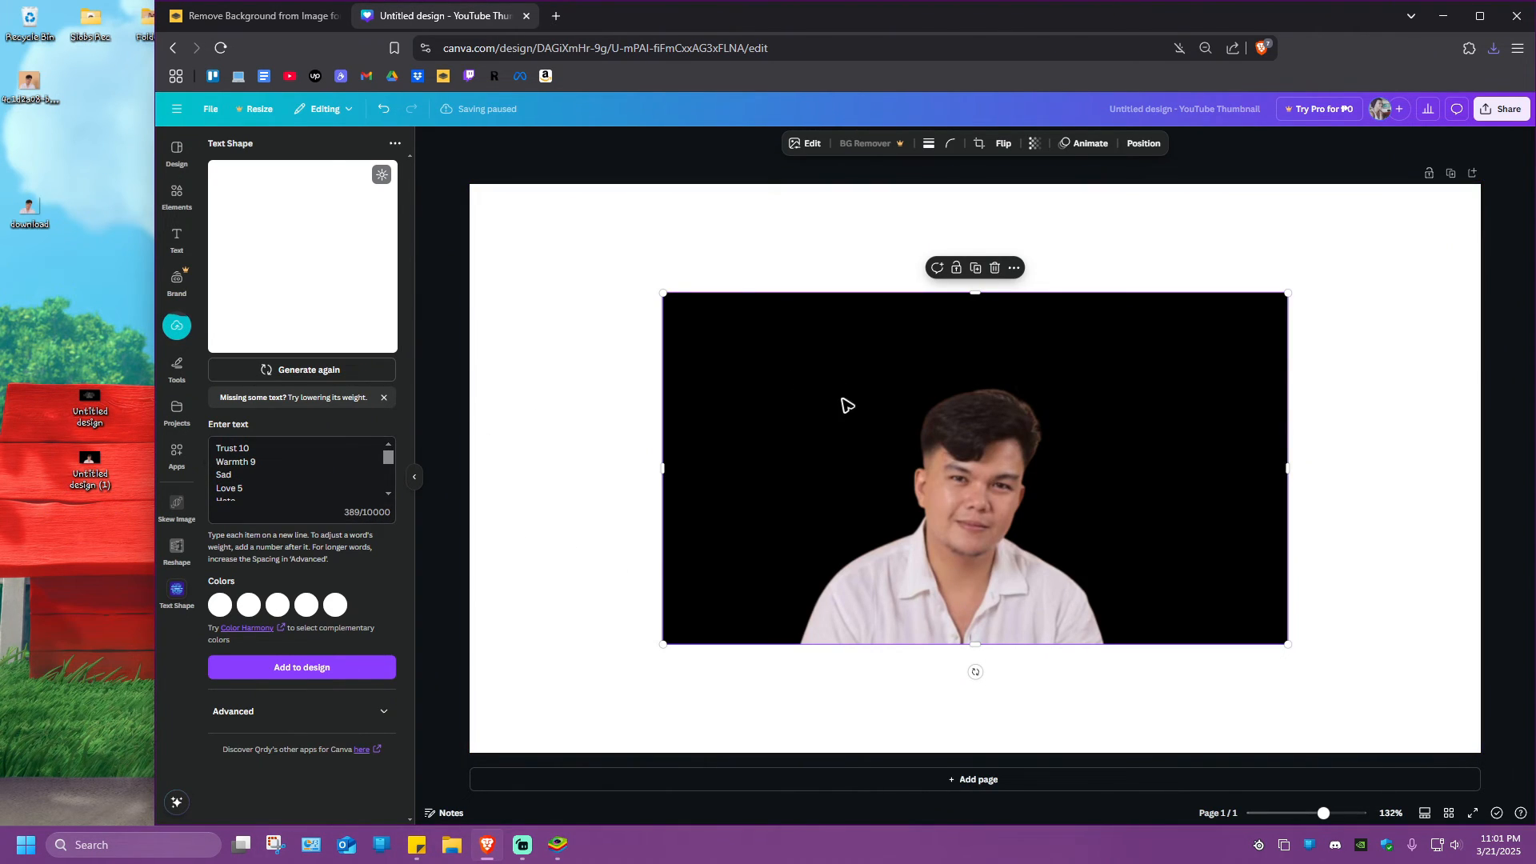
pyautogui.moveTo(89, 404); pyautogui.dragTo(734, 679)
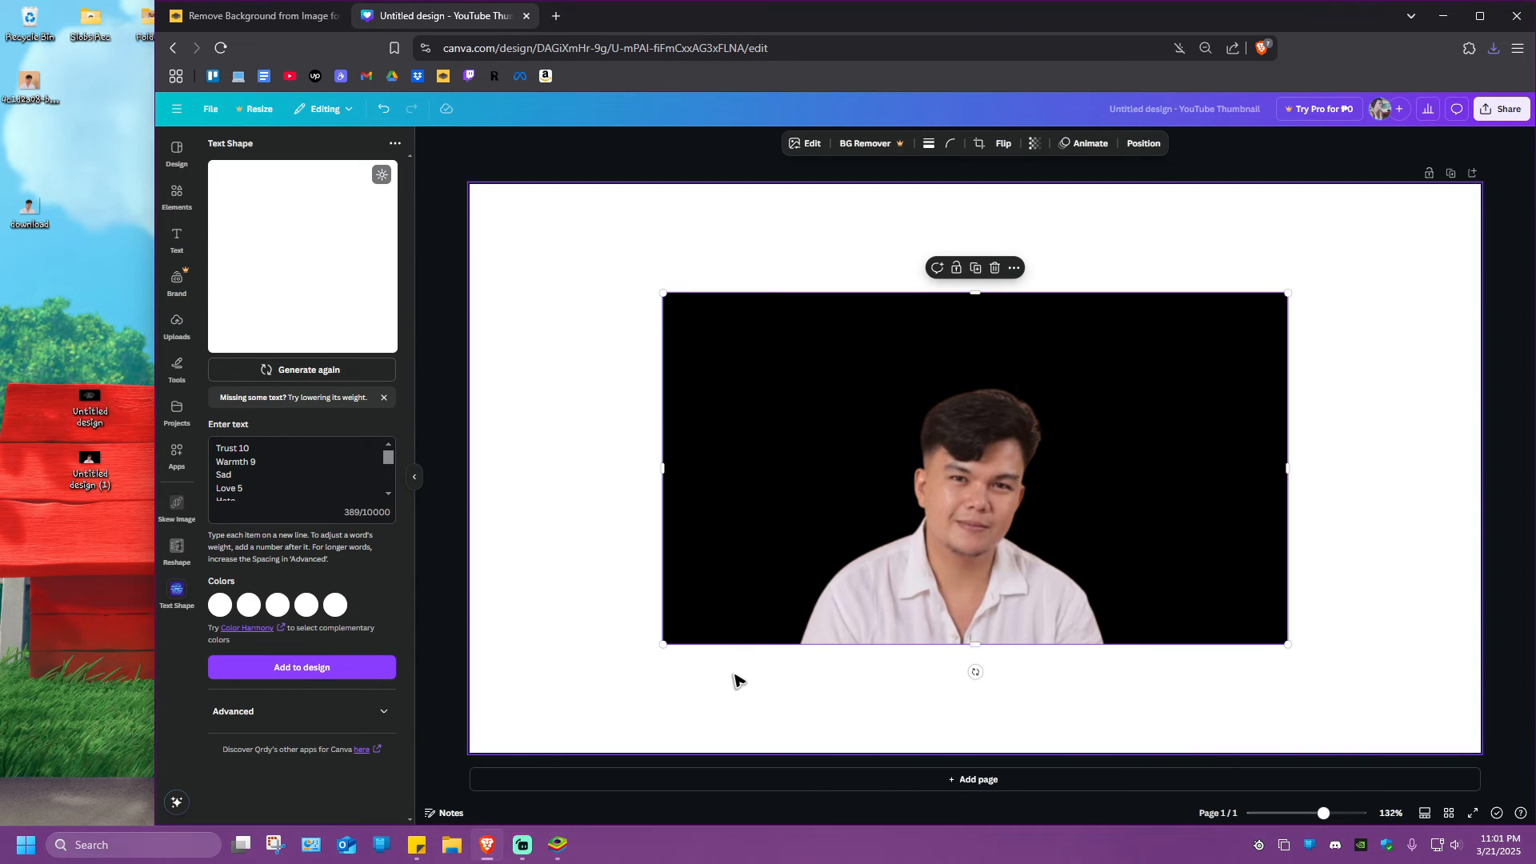
# Spread the two images apart, with the portrait at the page's upper left and the word cloud at its right
pyautogui.moveTo(801, 587); pyautogui.dragTo(1065, 635)
pyautogui.moveTo(827, 485); pyautogui.dragTo(621, 449)
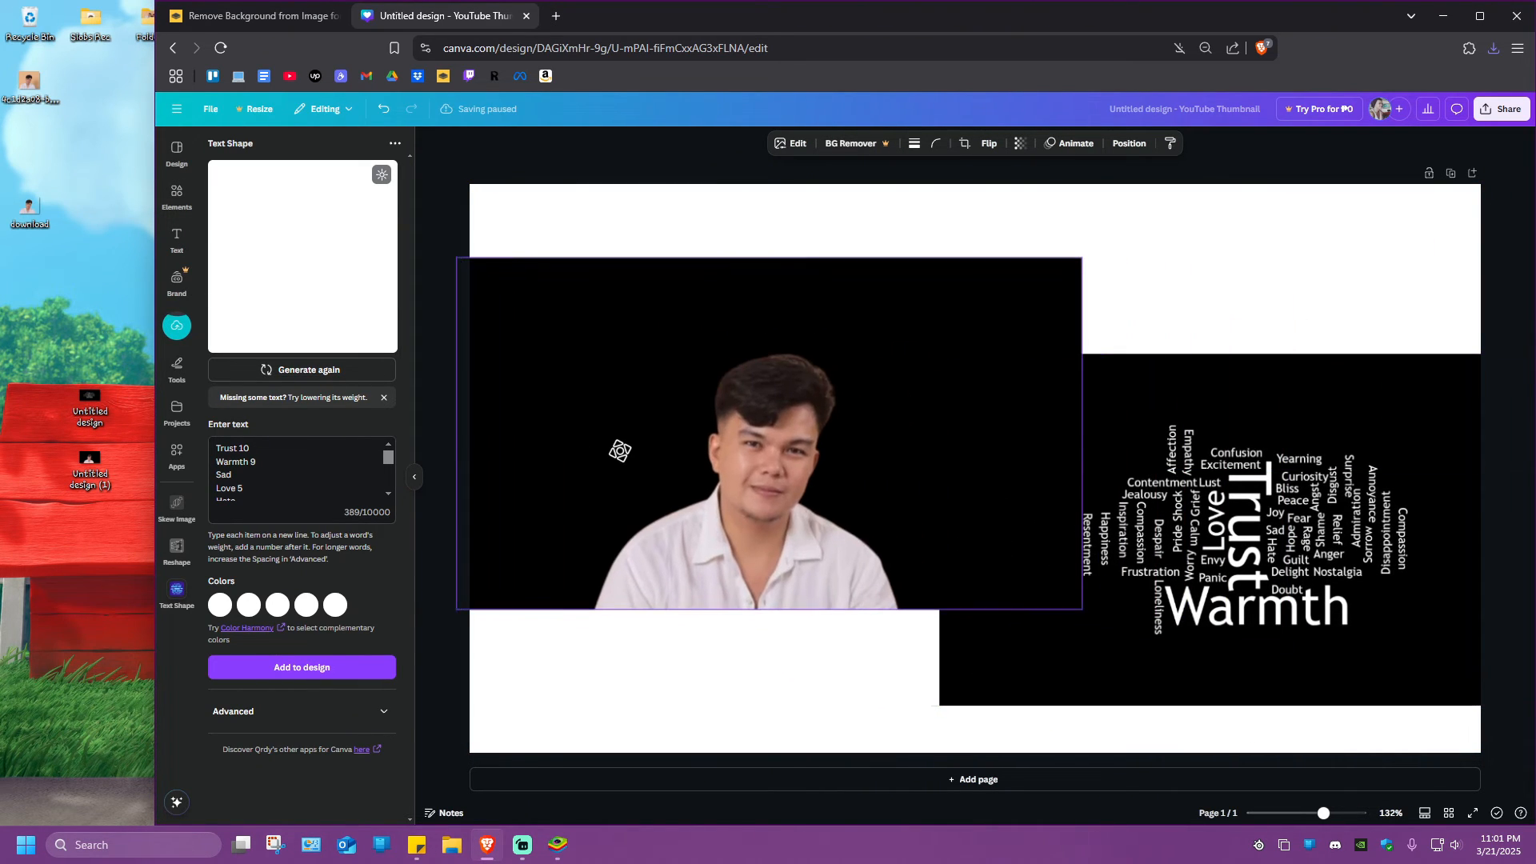
pyautogui.moveTo(1301, 581); pyautogui.dragTo(1238, 536)
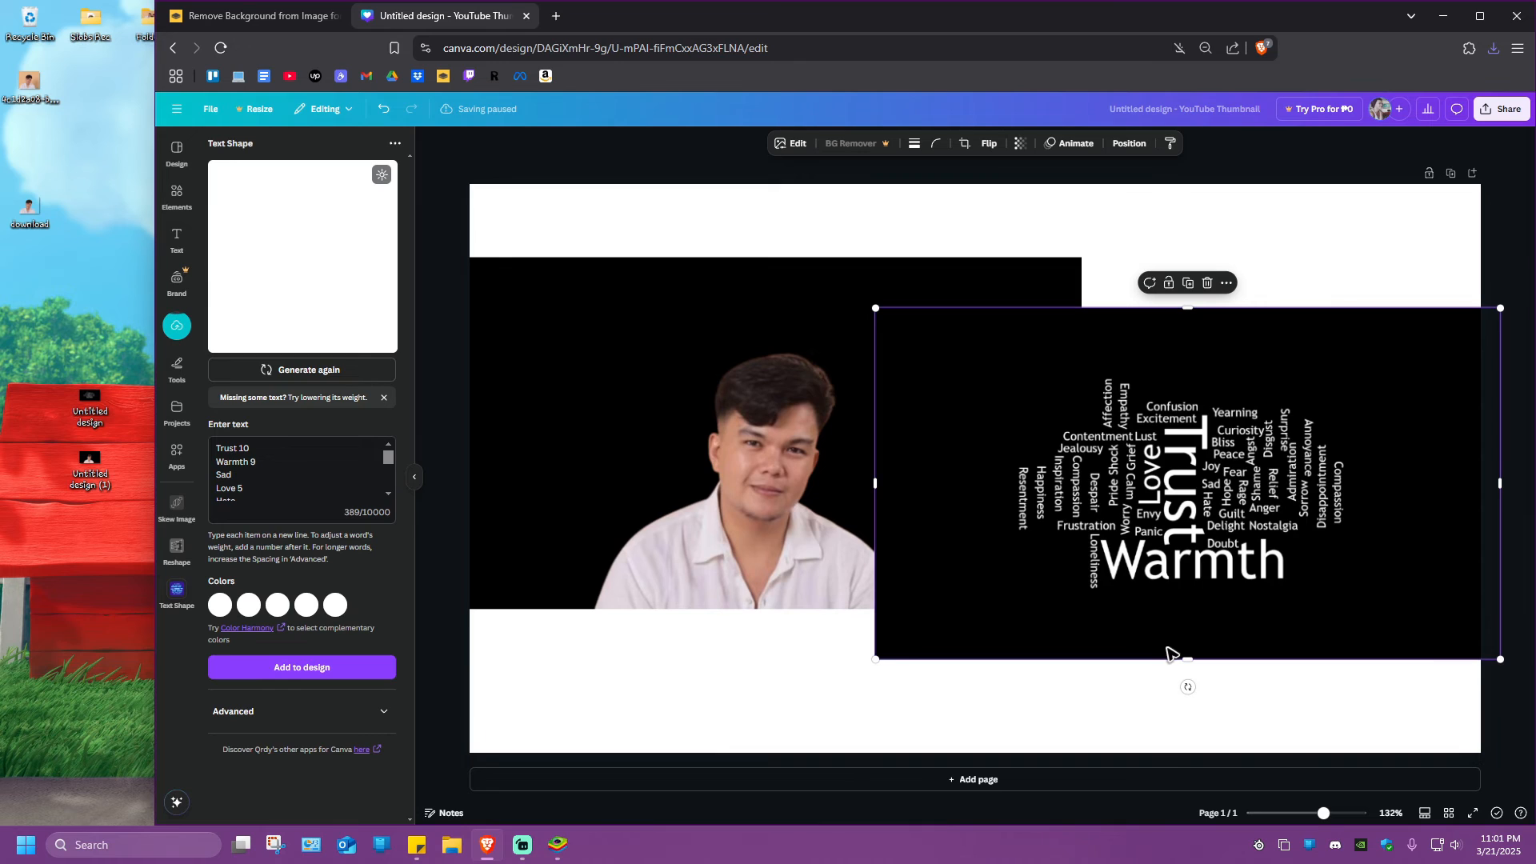
pyautogui.moveTo(756, 432); pyautogui.dragTo(764, 366)
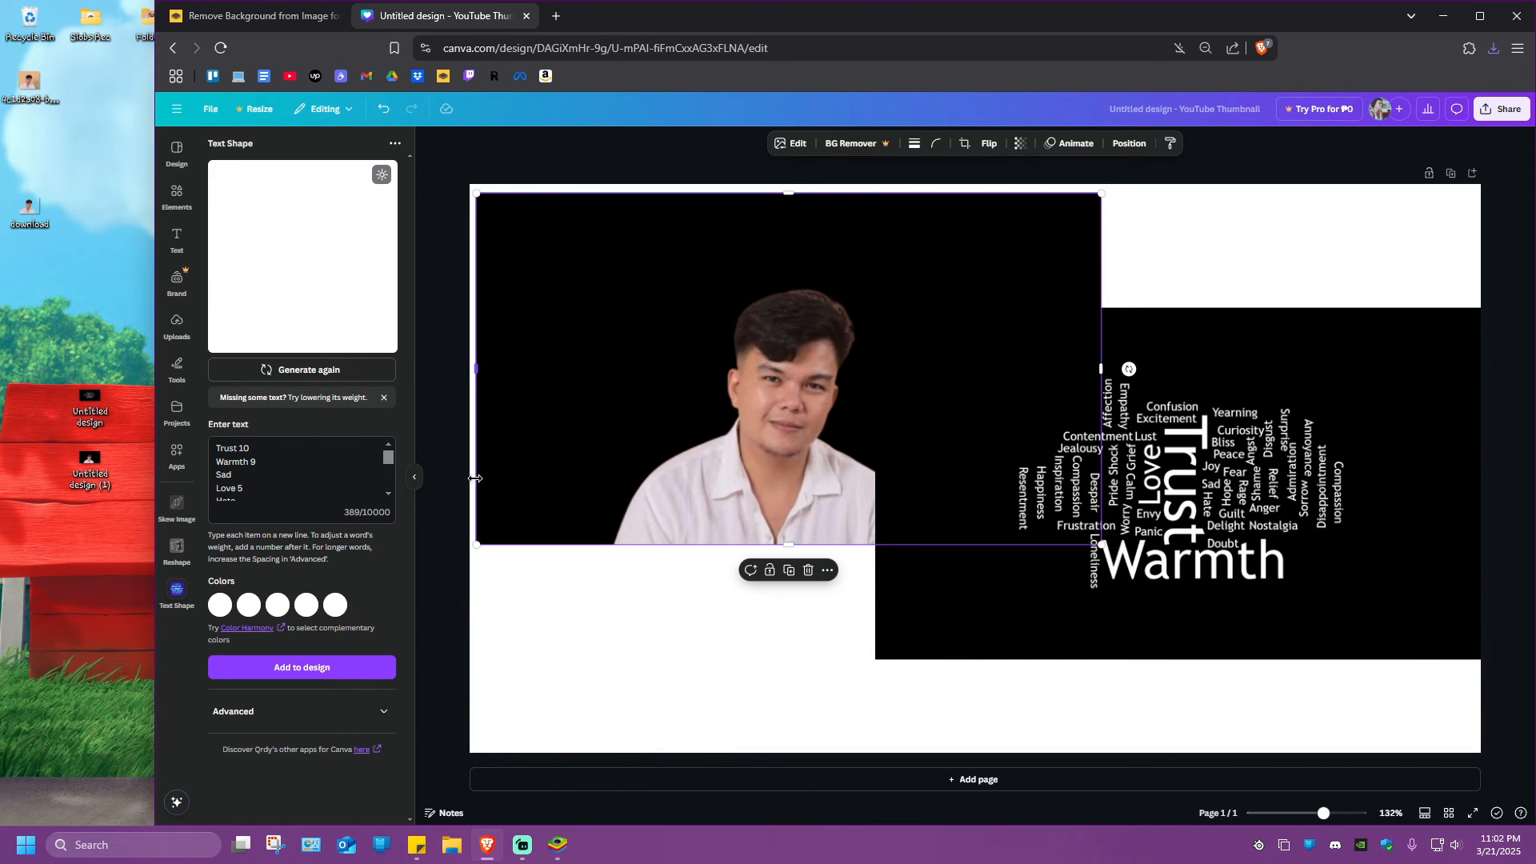
# Search the apps for "blend image", open the Blend Image app and maximize the browser window
pyautogui.click(176, 452)
pyautogui.write('text shape')
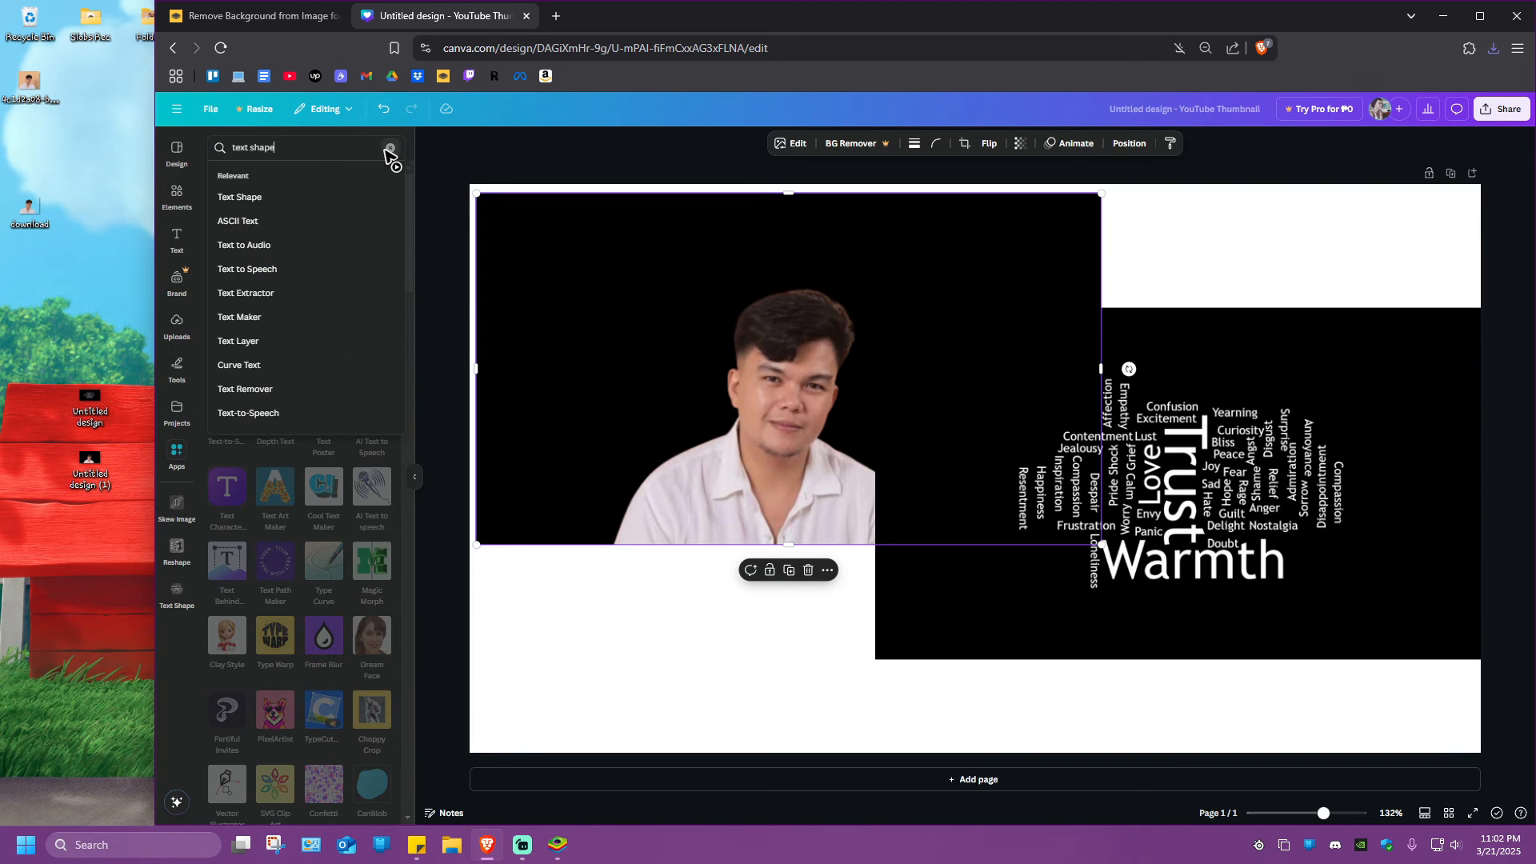
pyautogui.click(390, 150)
pyautogui.write('b')
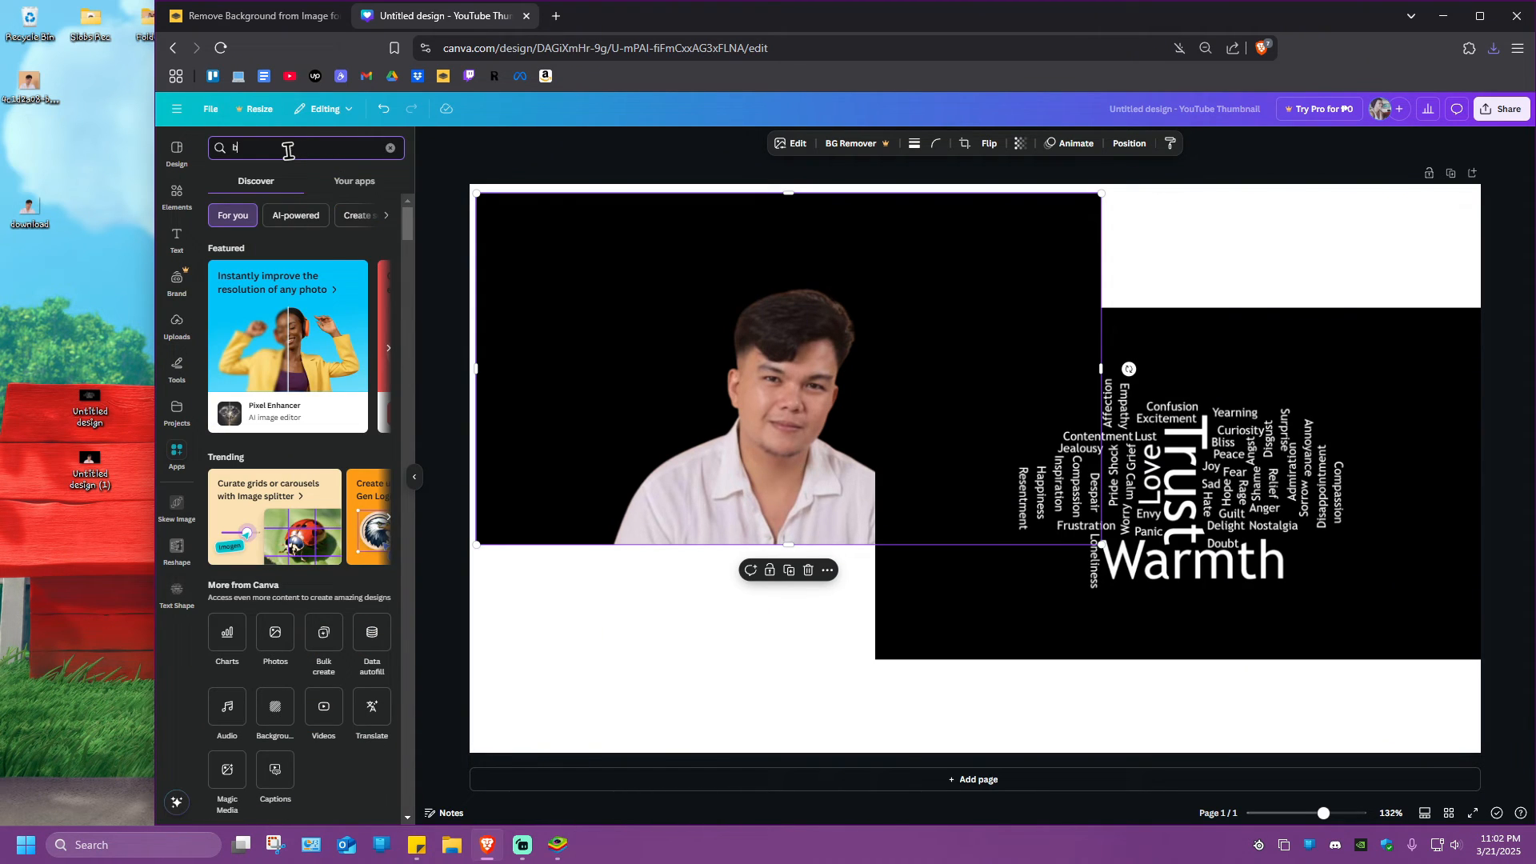
pyautogui.write('lend image')
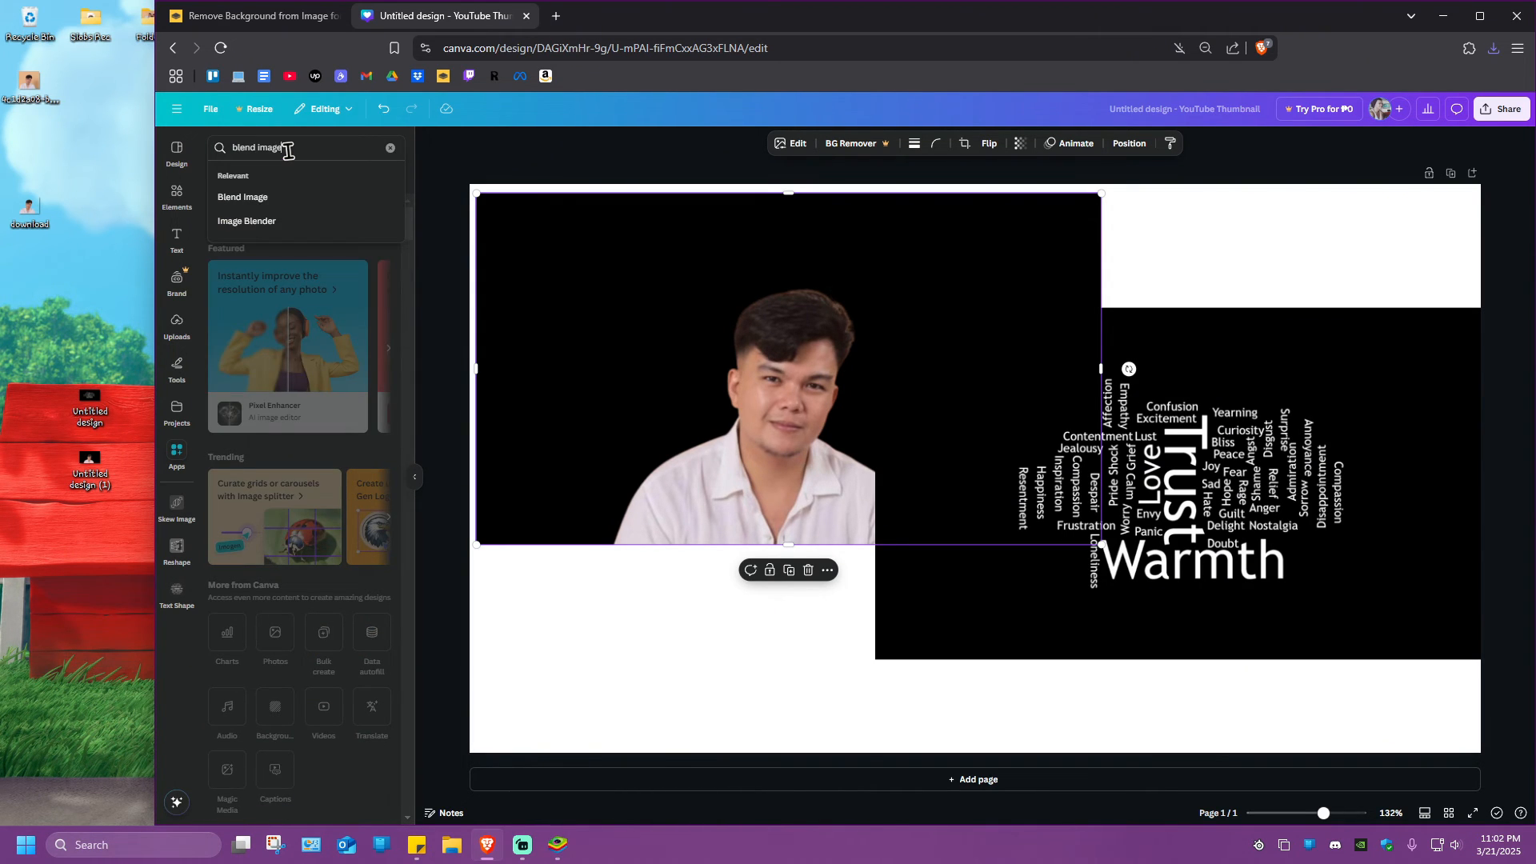
pyautogui.press('Return')
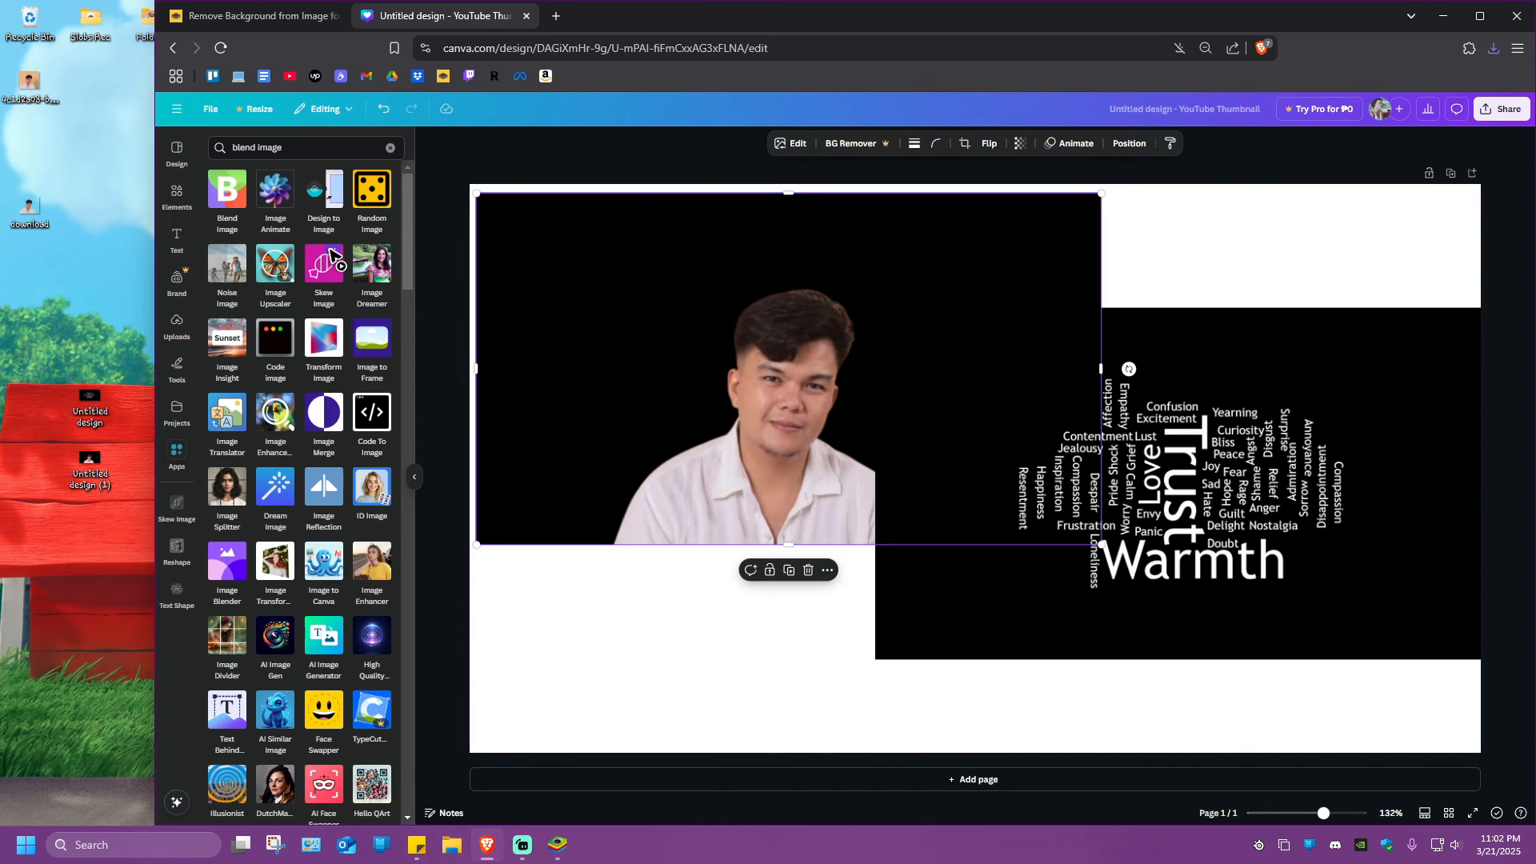
pyautogui.click(234, 210)
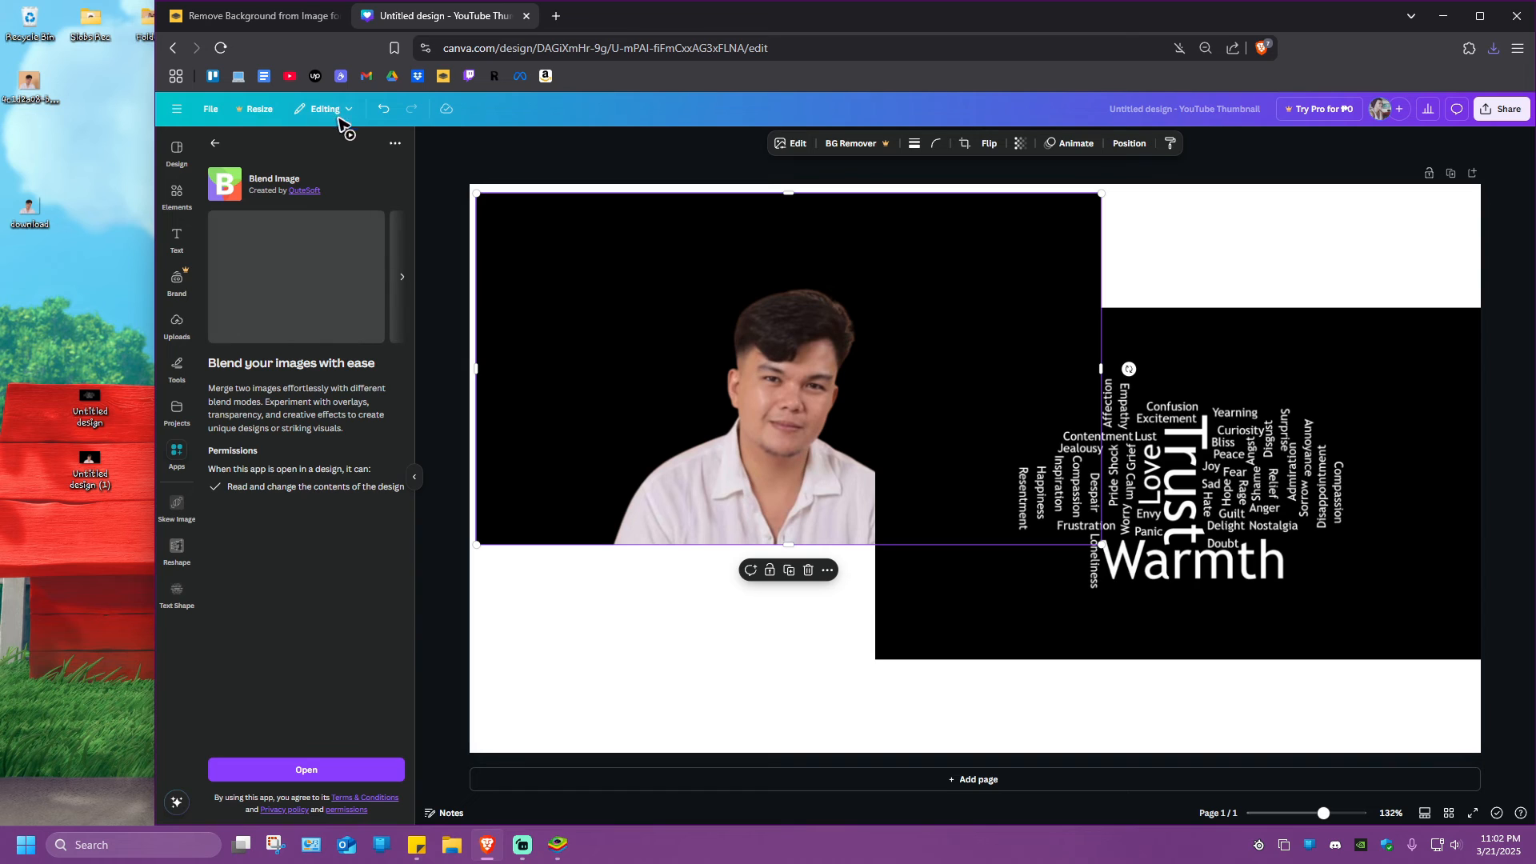
pyautogui.click(315, 769)
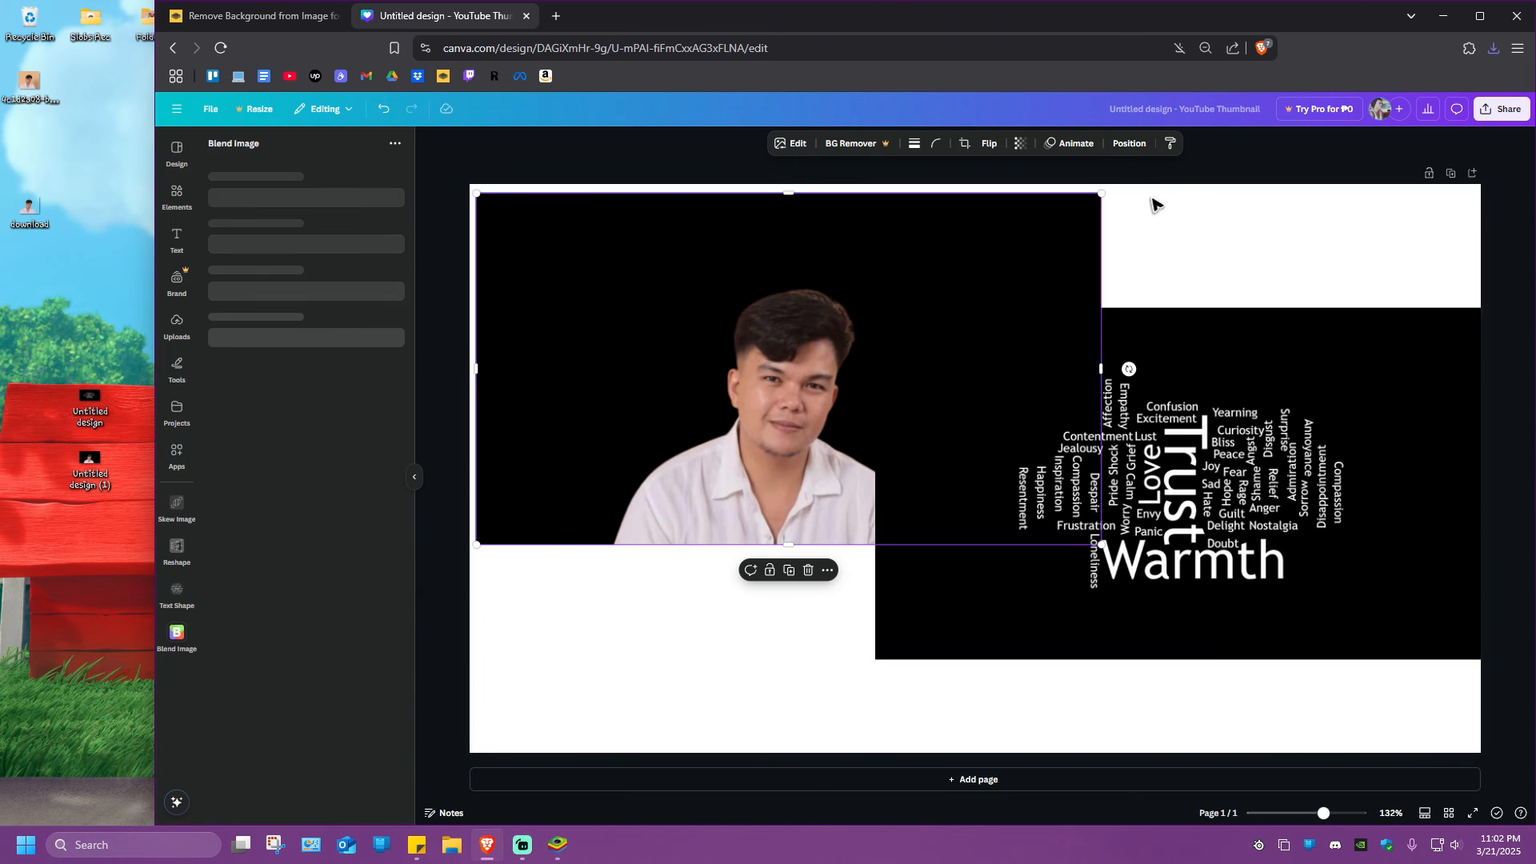
pyautogui.click(1479, 16)
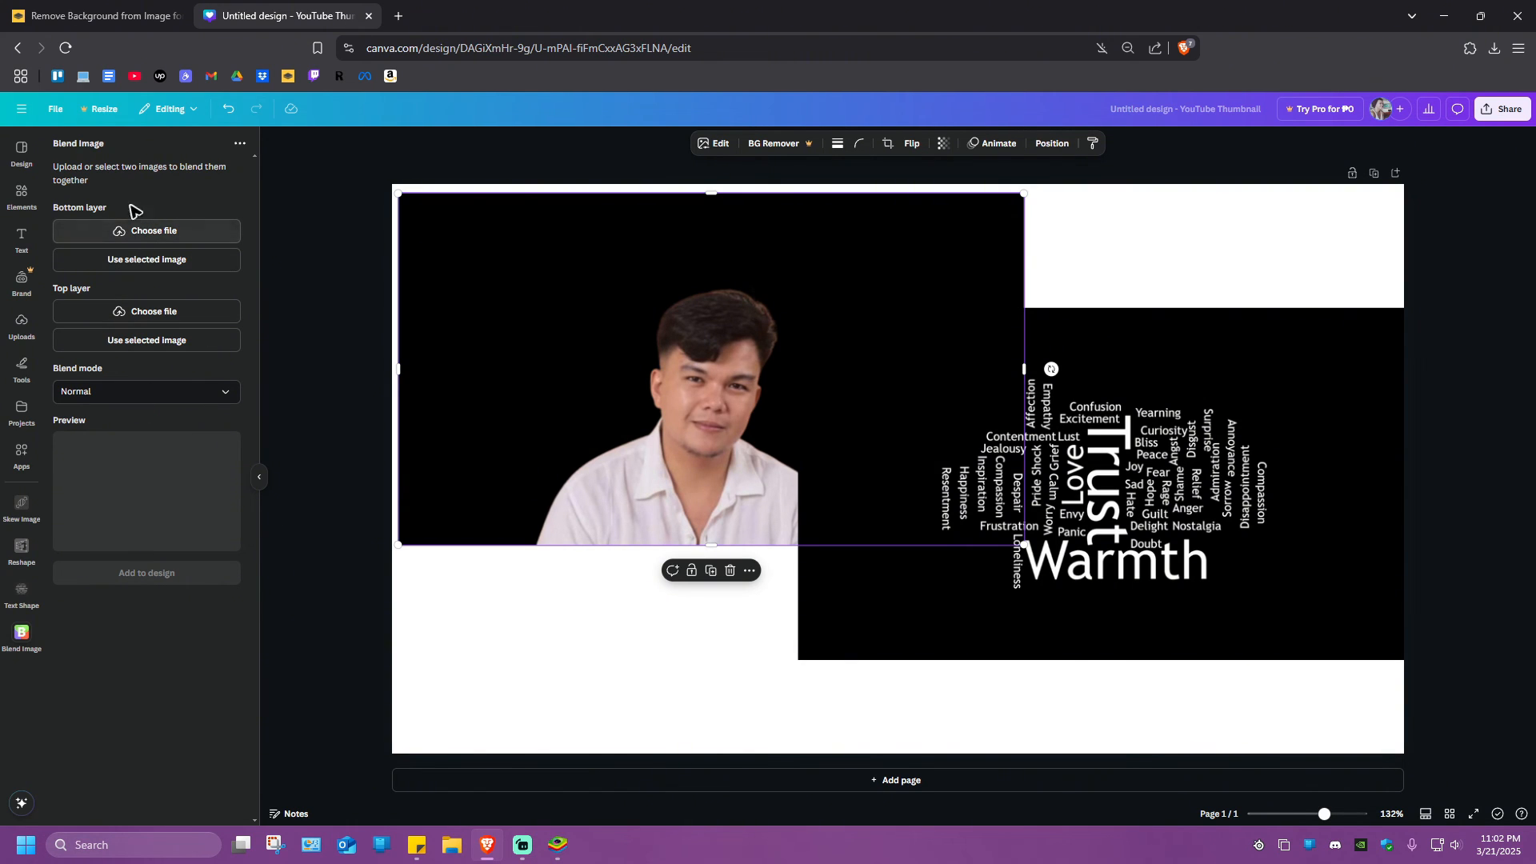
# Assign the portrait image as the bottom layer and the word cloud image as the top layer of the blend
pyautogui.moveTo(509, 361); pyautogui.dragTo(486, 327)
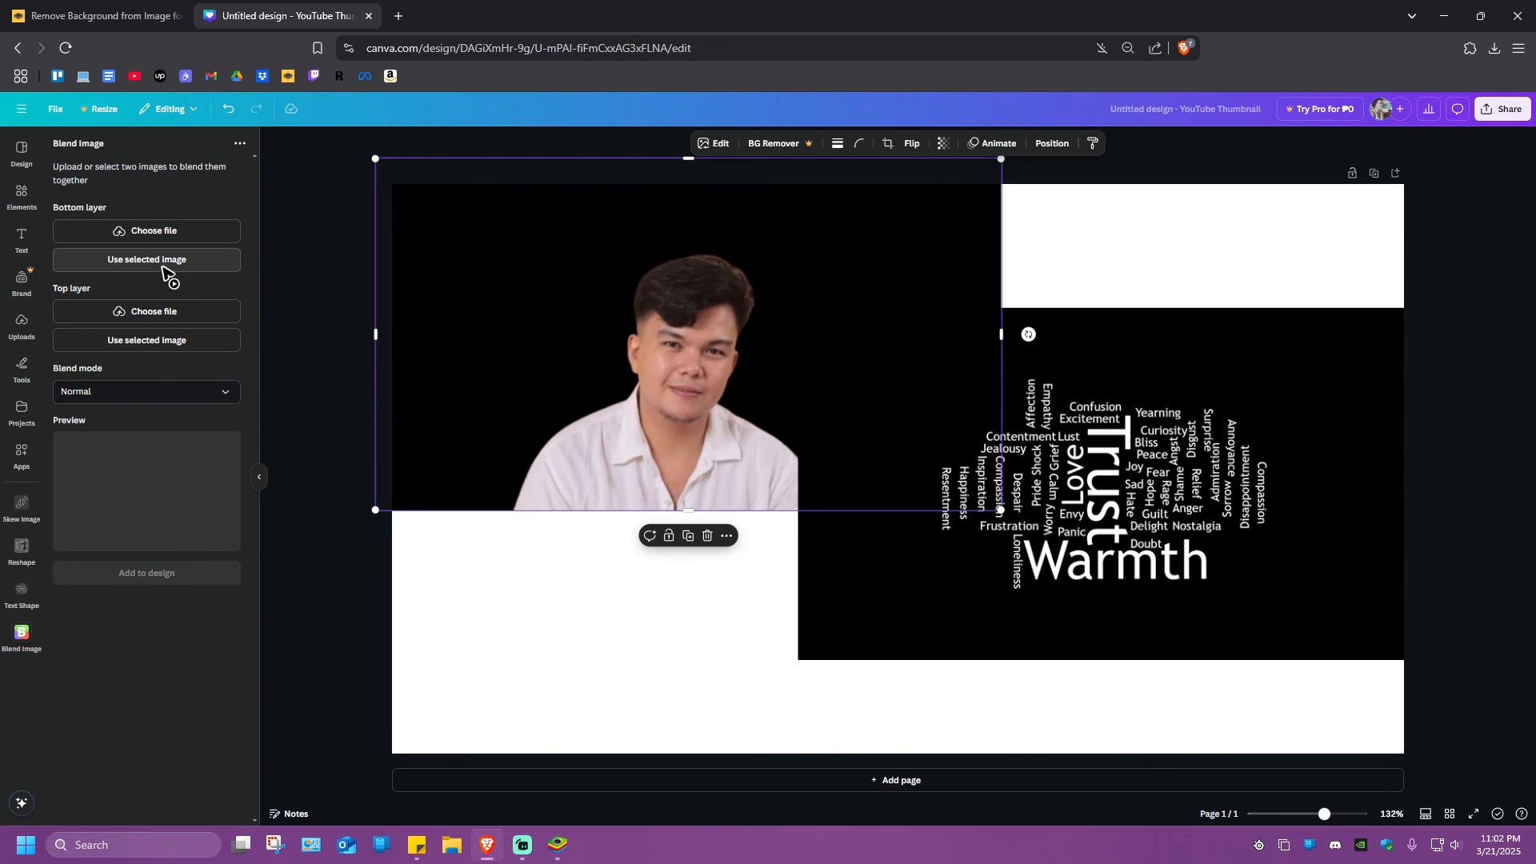
pyautogui.click(163, 264)
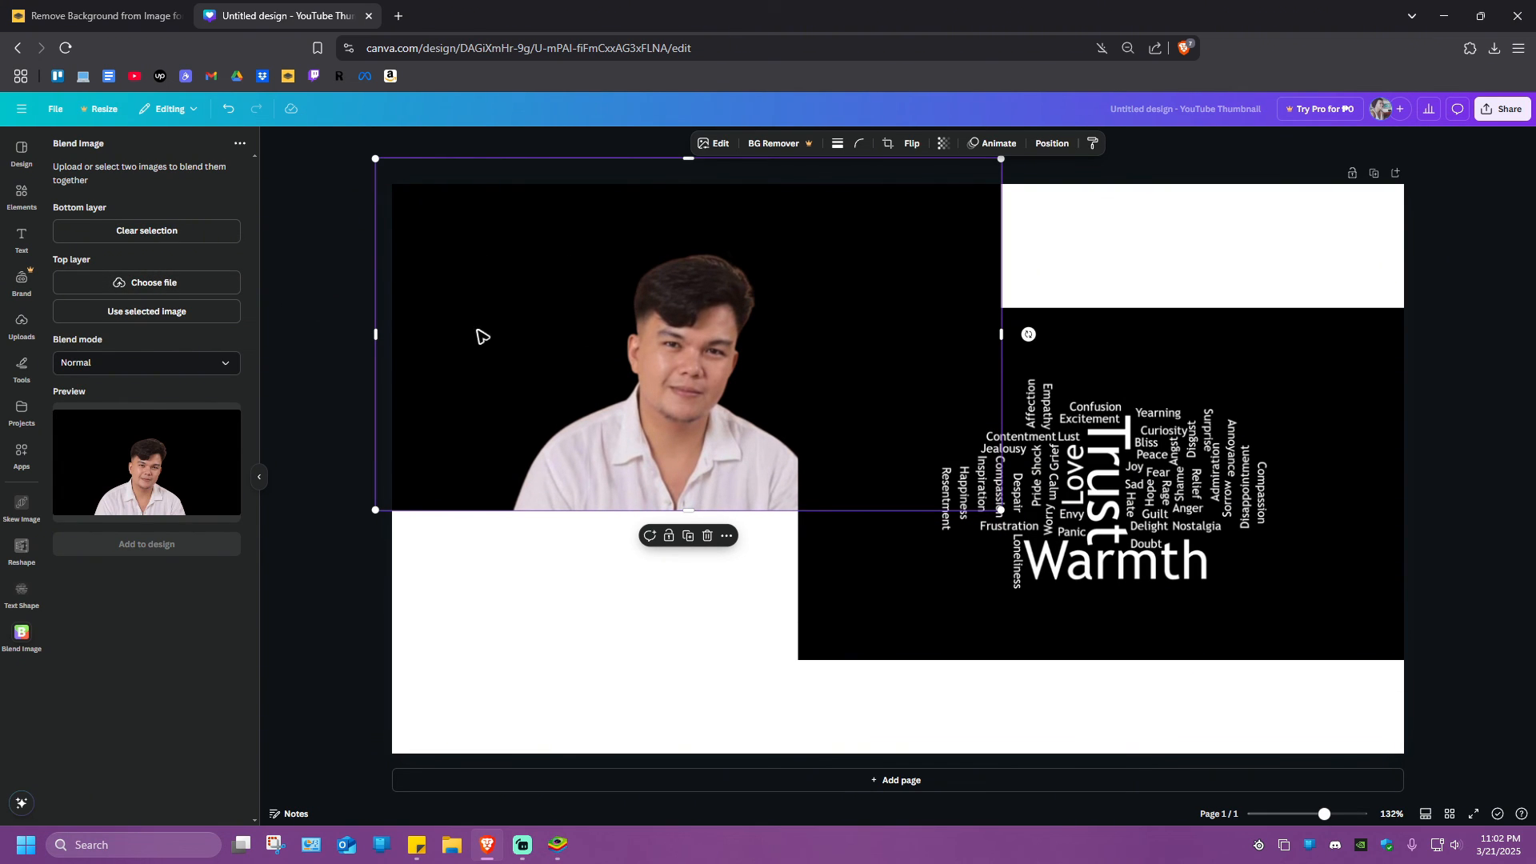
pyautogui.click(924, 320)
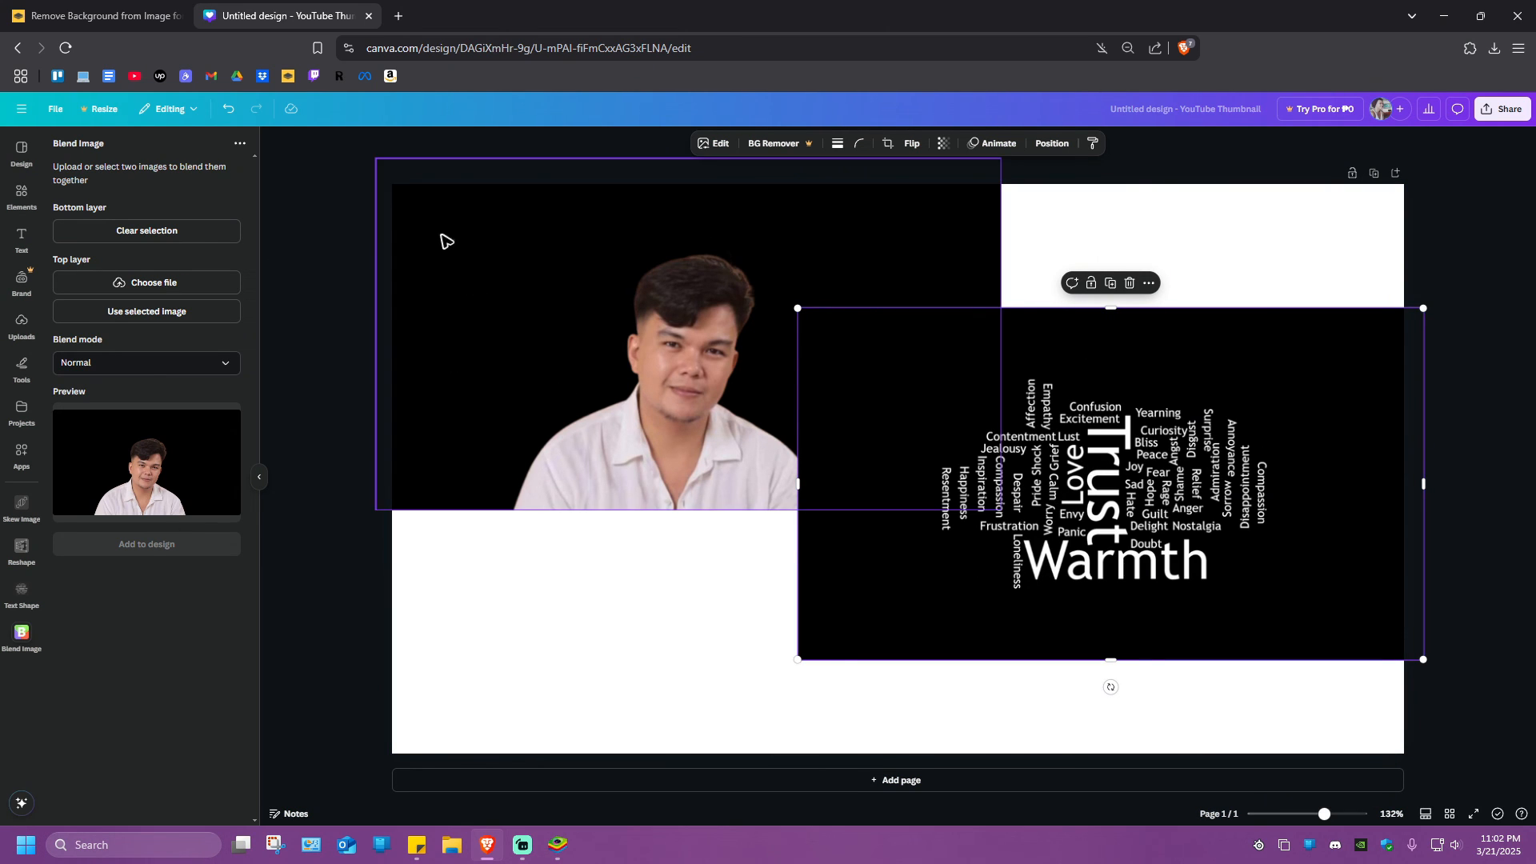
pyautogui.click(182, 312)
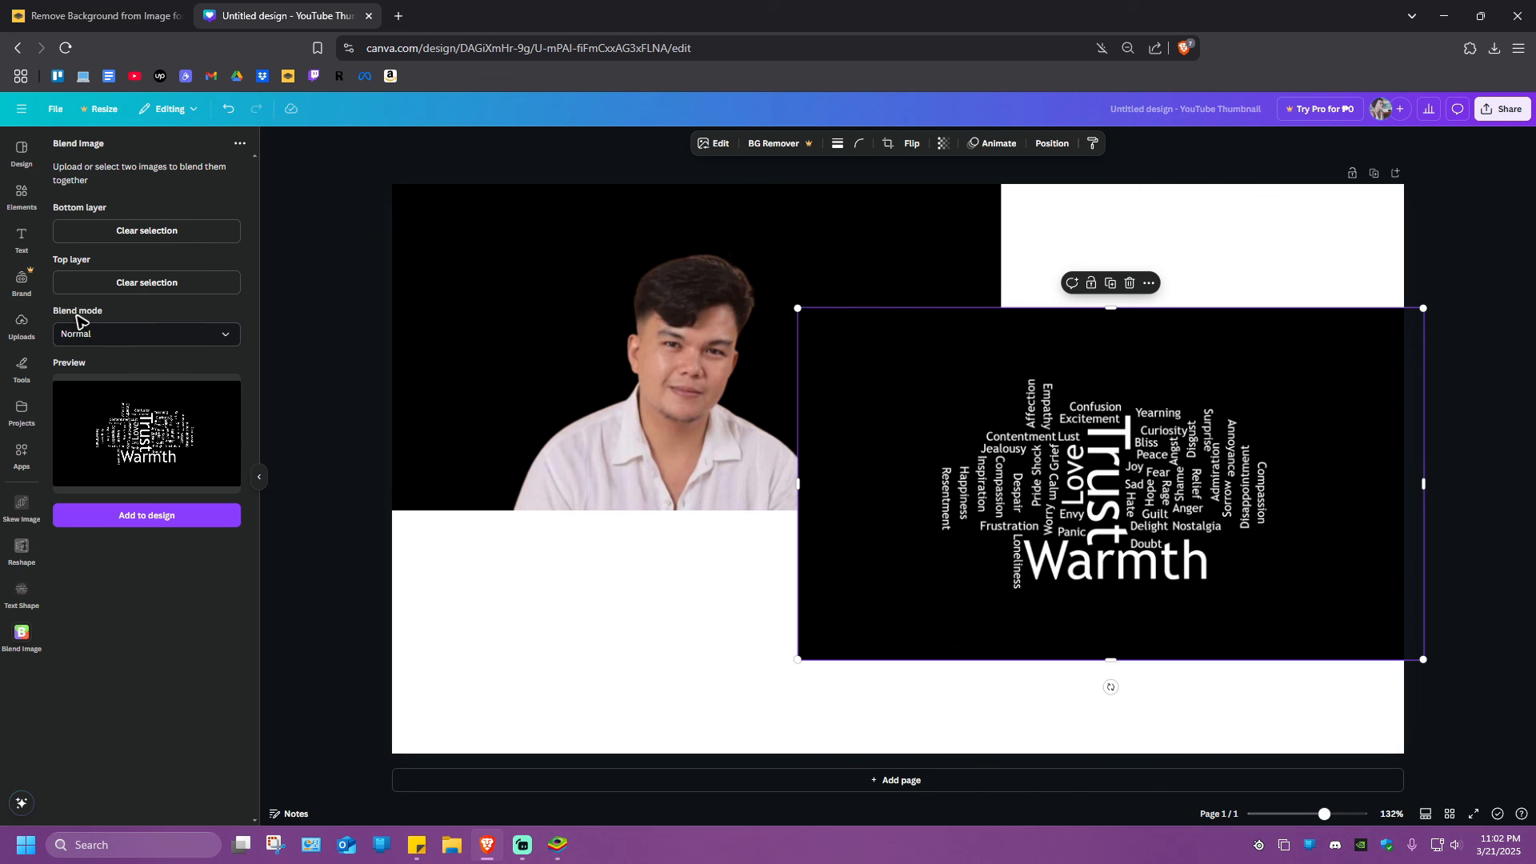
# Set the blend mode to Multiply, add the blended image to the design and reposition it on the page
pyautogui.click(139, 331)
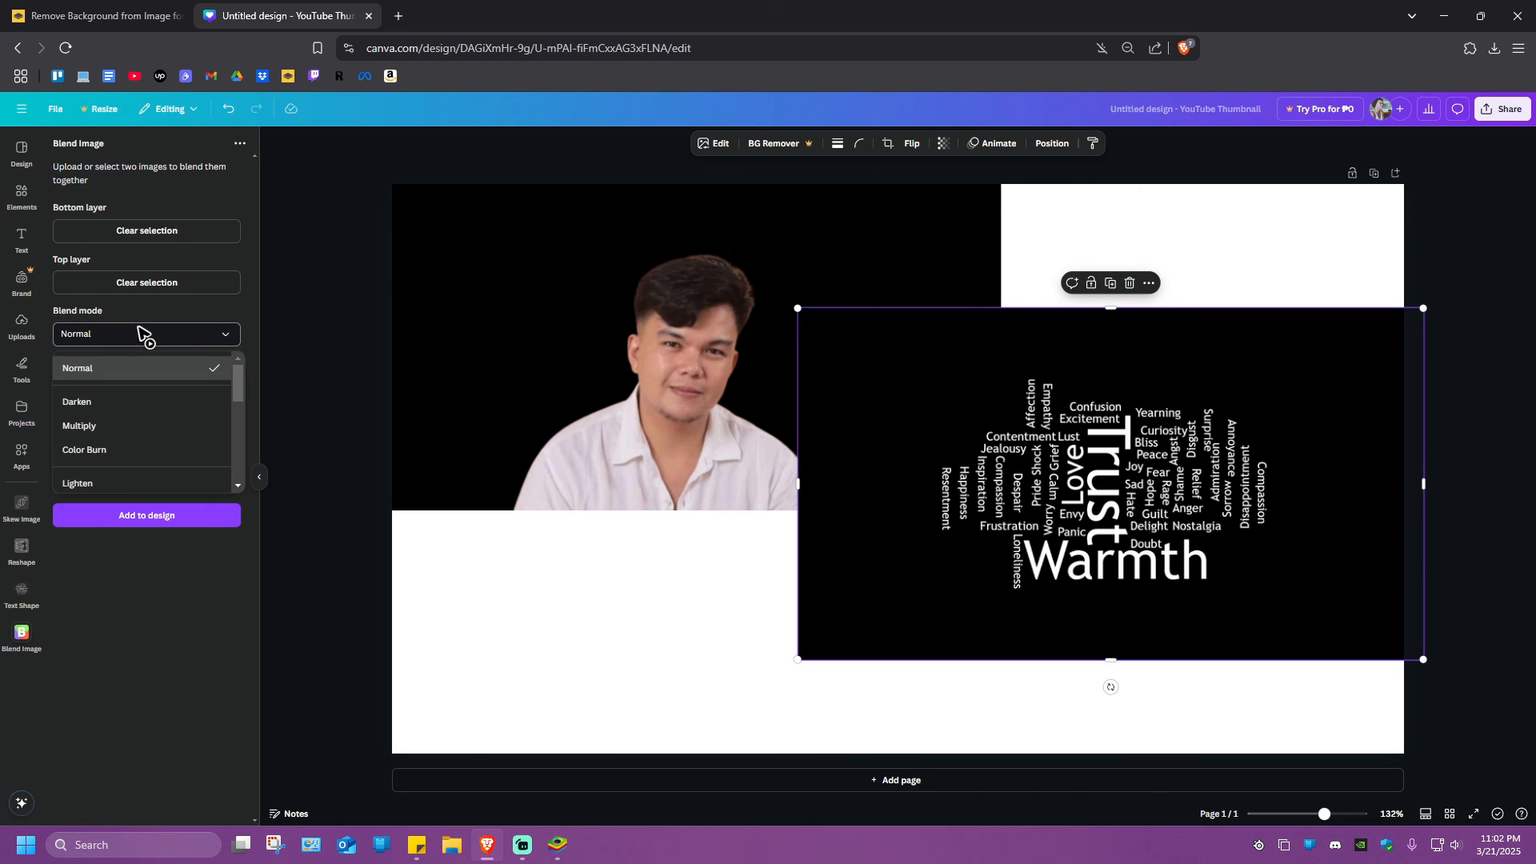
pyautogui.click(118, 428)
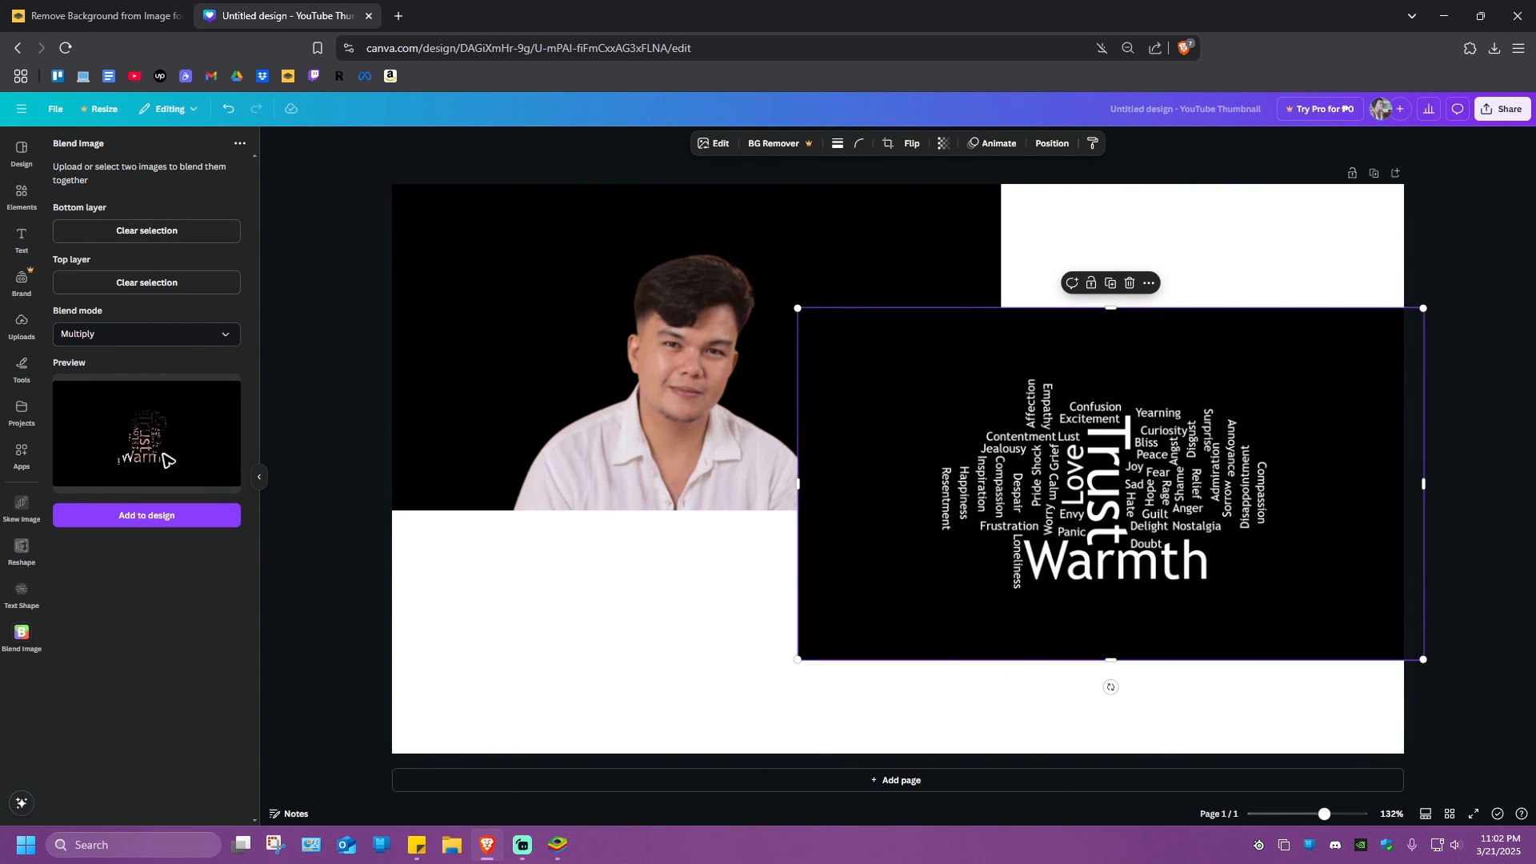
pyautogui.click(168, 520)
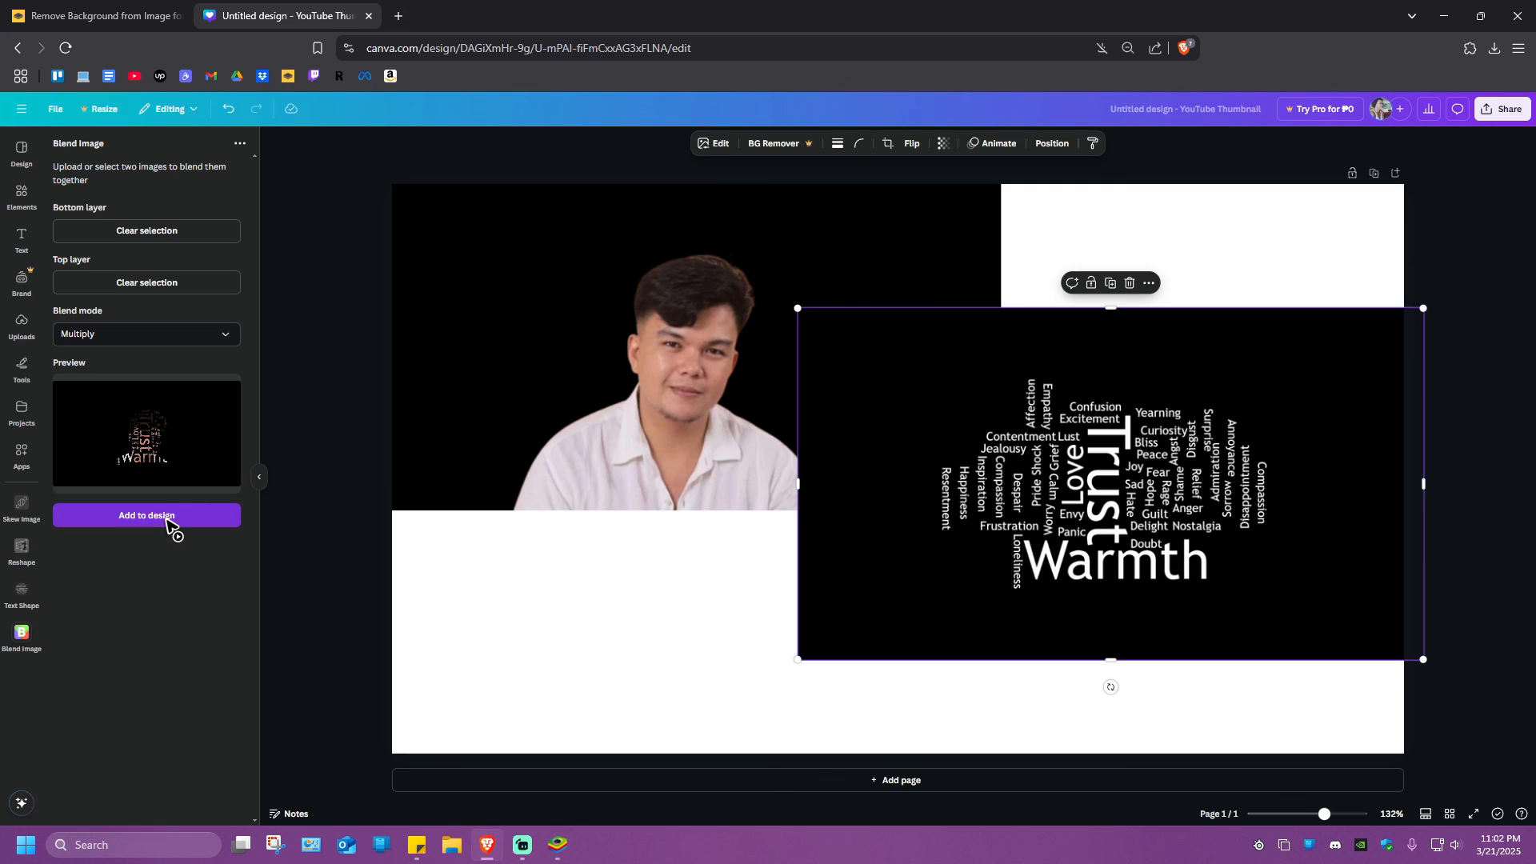
pyautogui.moveTo(908, 524); pyautogui.dragTo(663, 476)
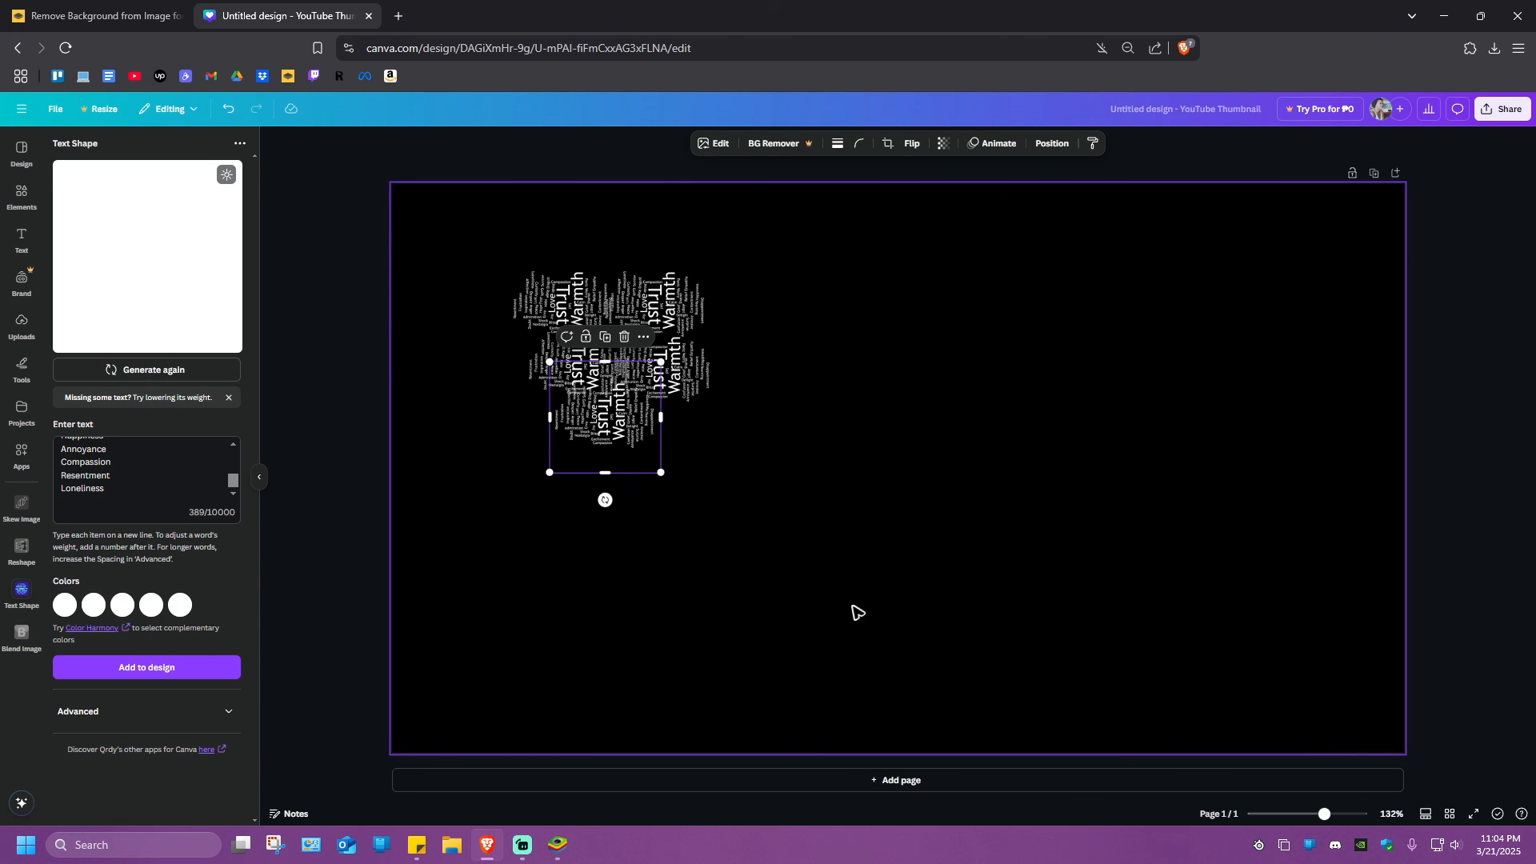